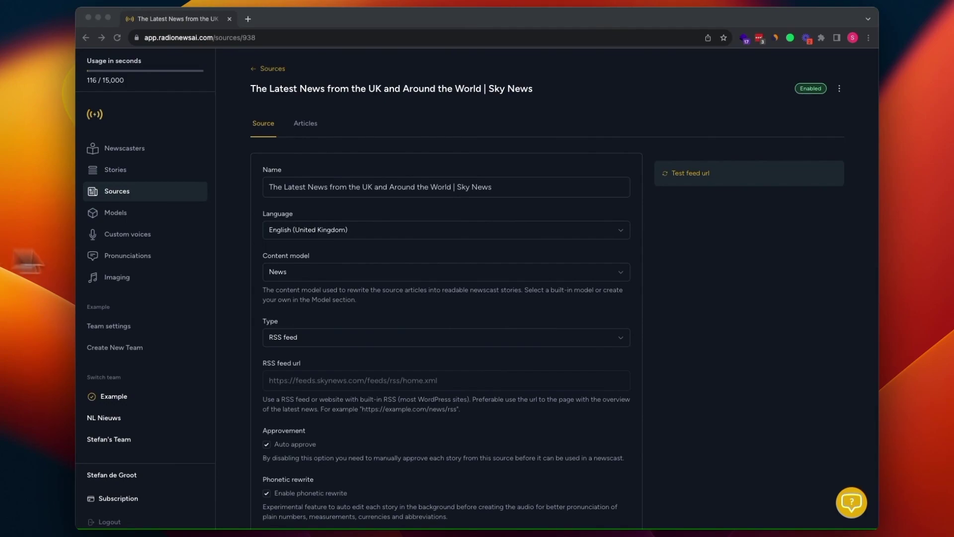
Review the Sky News source's name, RSS feed address and pulled articles.
left_click(512, 187)
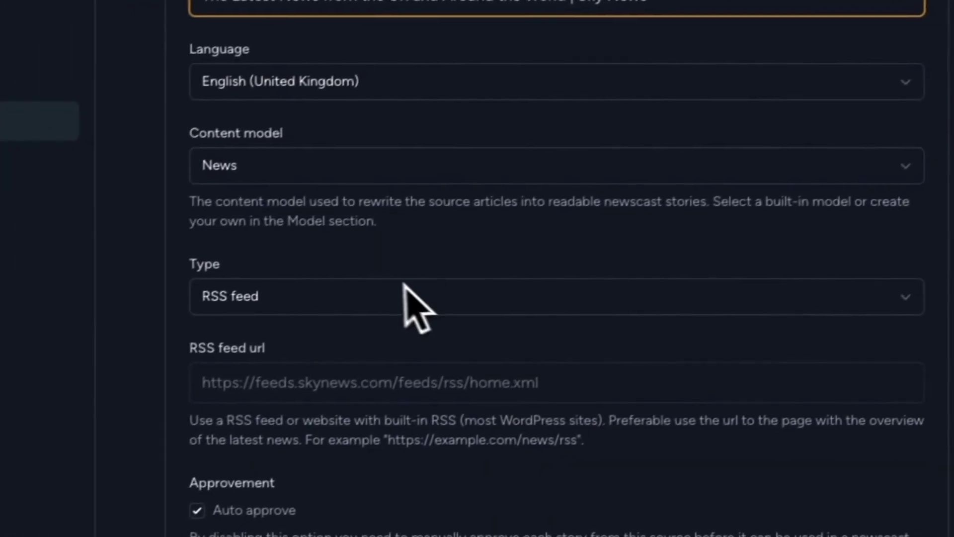
left_click_drag(436, 383, 312, 383)
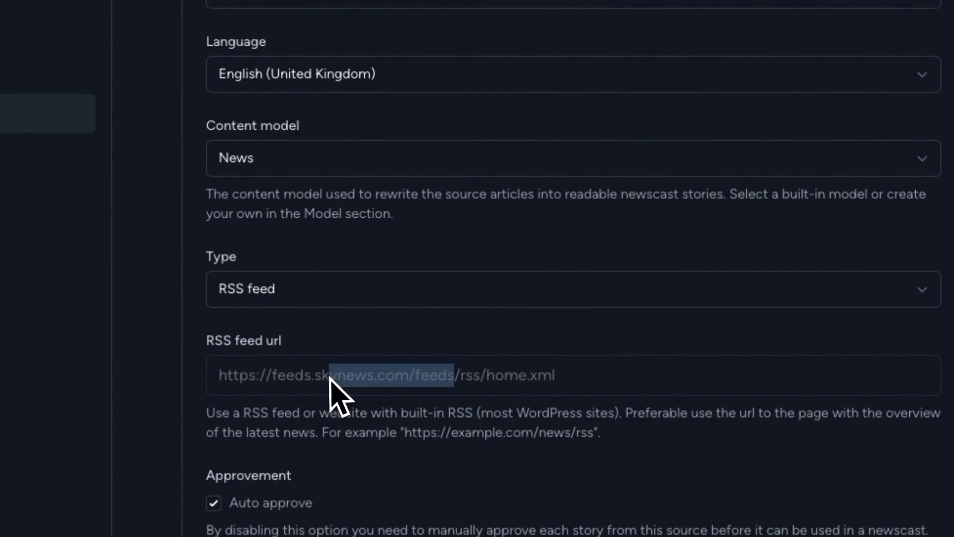
left_click(329, 377)
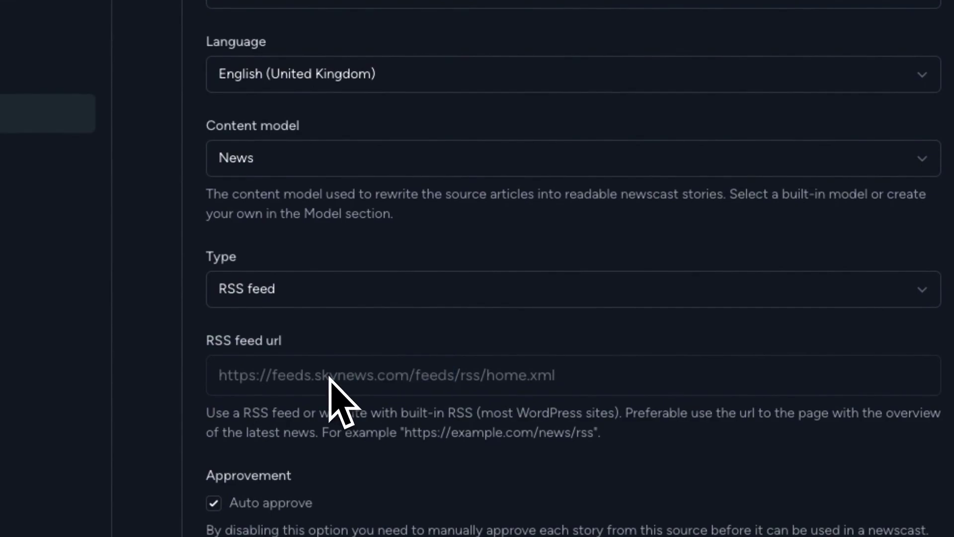
scroll(337, 393, "up", 3)
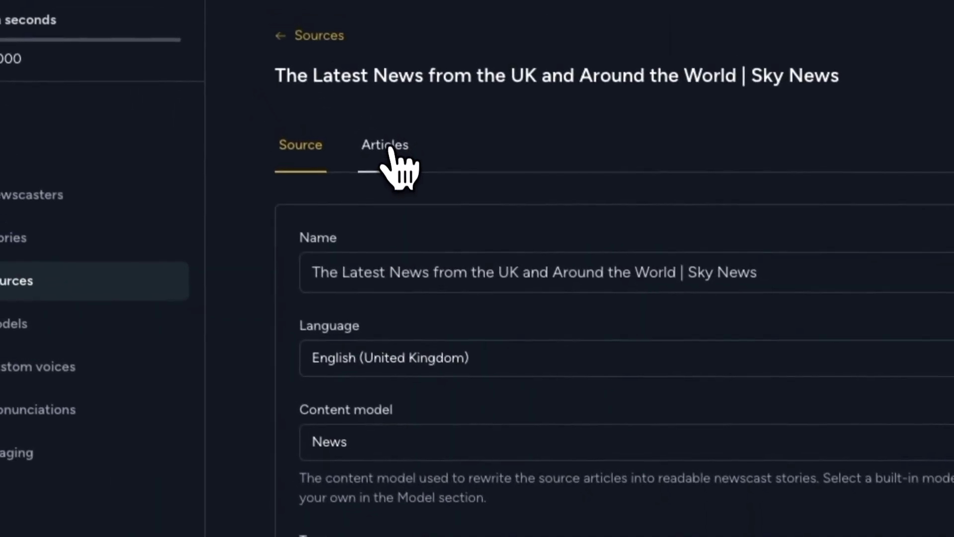
left_click(357, 96)
scroll(407, 270, "down", 8)
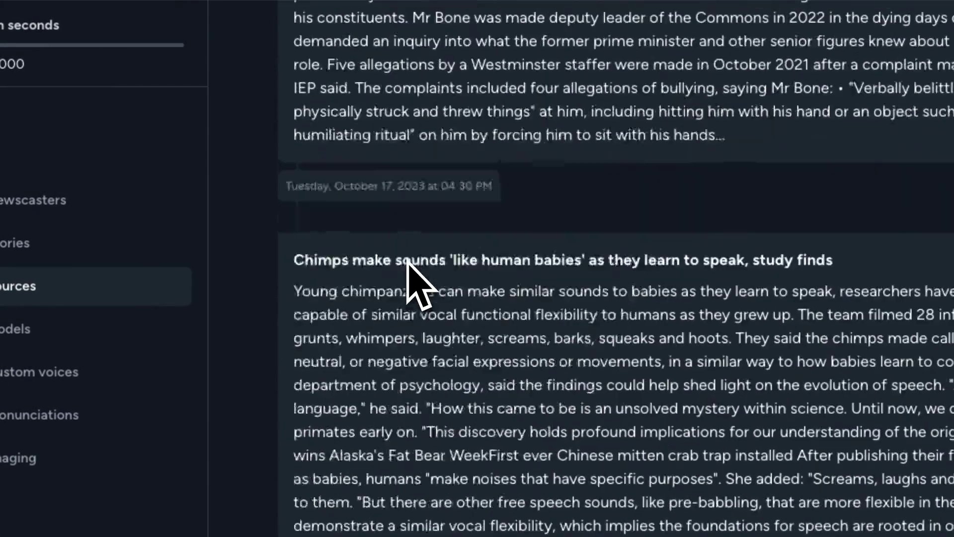
scroll(407, 271, "down", 10)
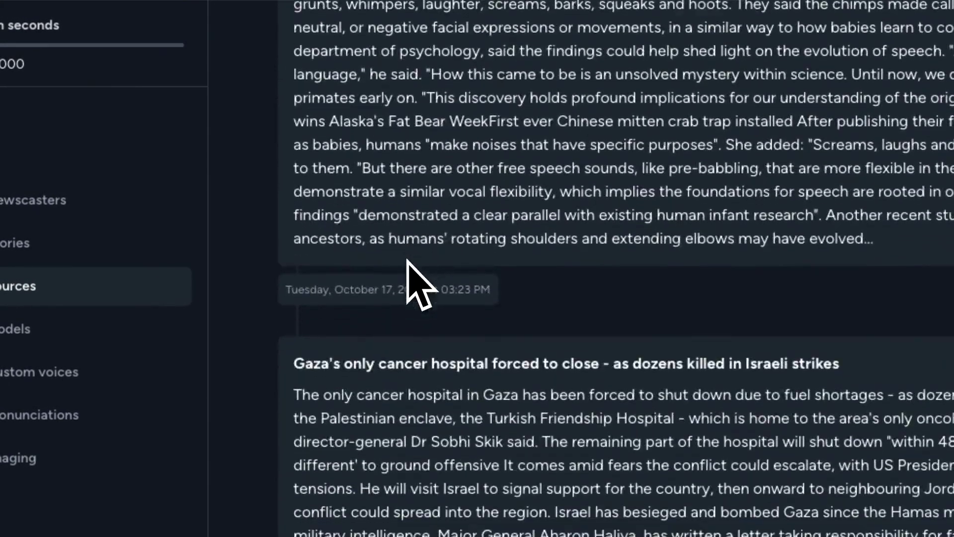
scroll(407, 270, "up", 15)
scroll(408, 262, "down", 1)
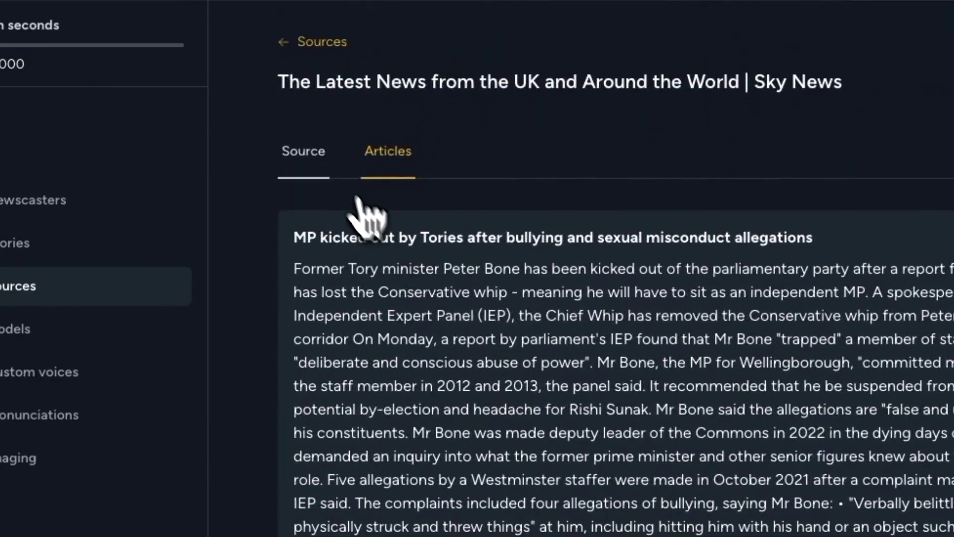
left_click(304, 159)
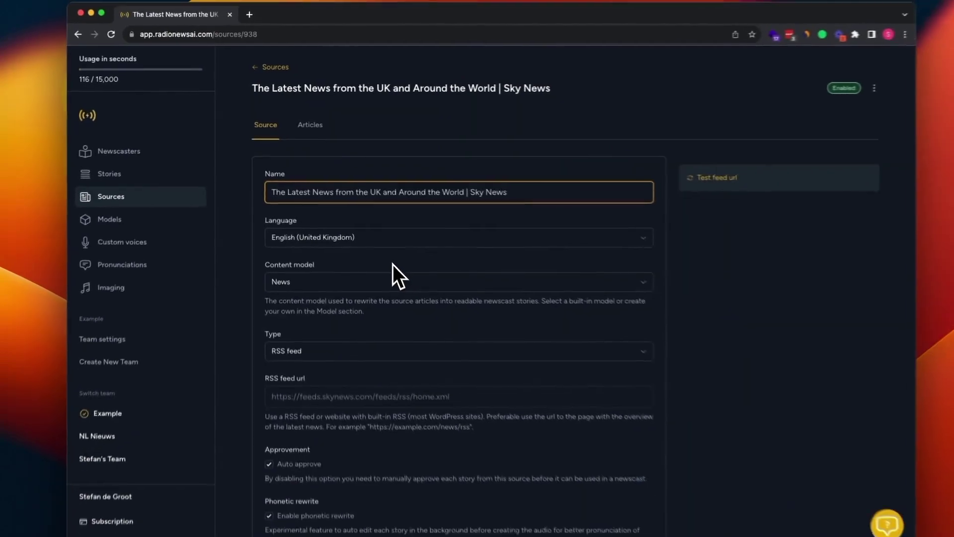
Confirm News as the Sky News source's content model.
scroll(392, 264, "down", 1)
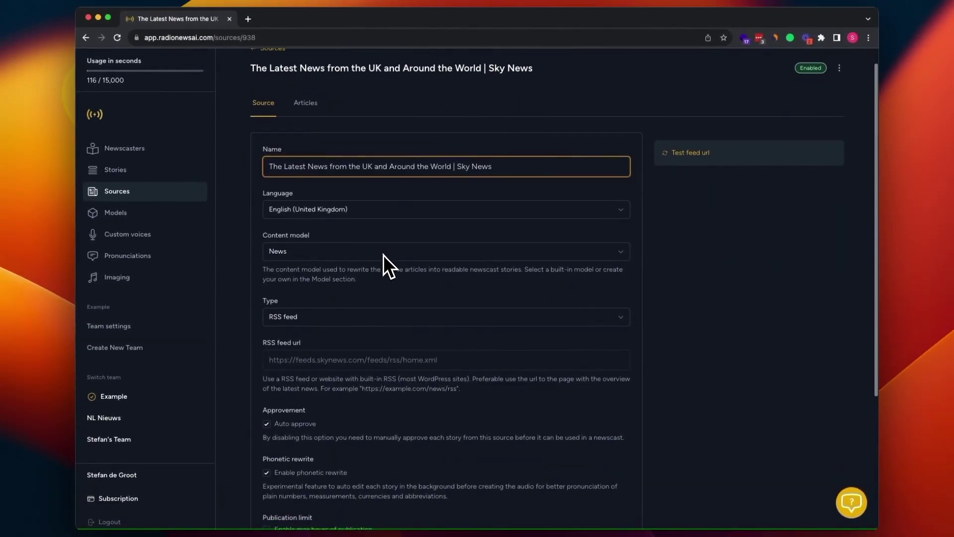
scroll(383, 255, "down", 1)
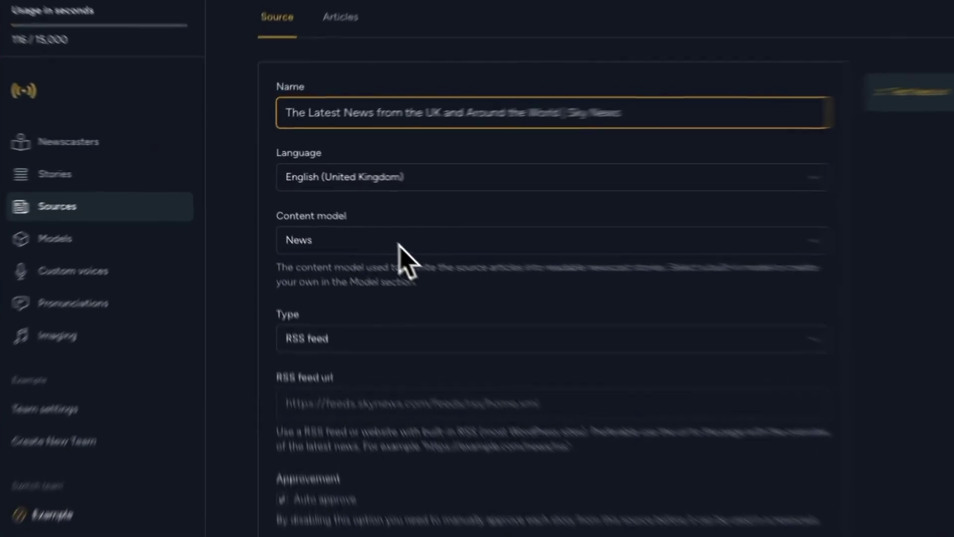
left_click(342, 222)
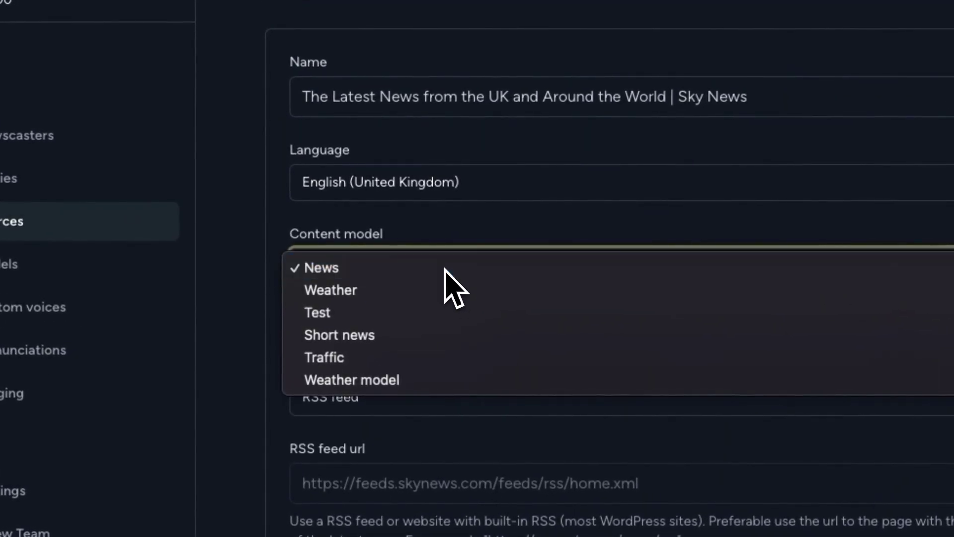
left_click(444, 270)
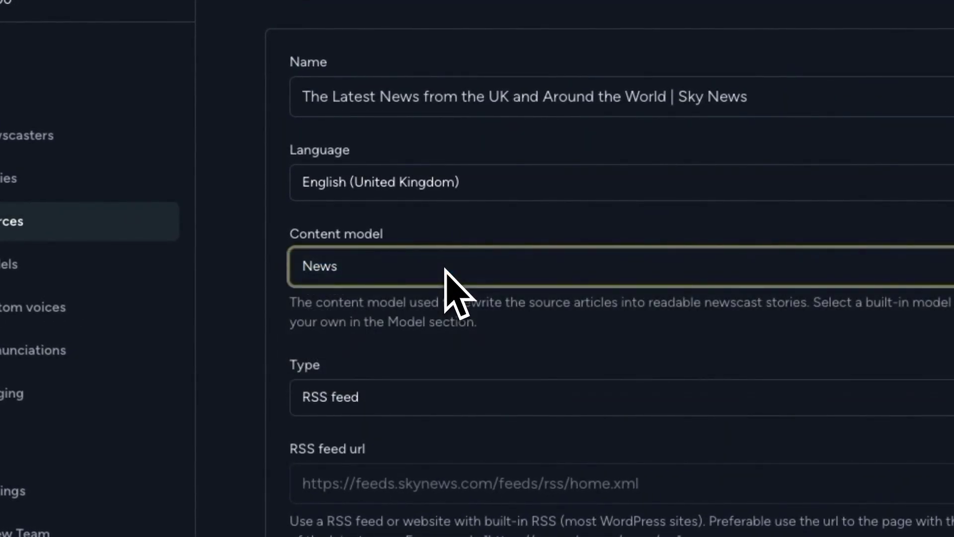
left_click(445, 268)
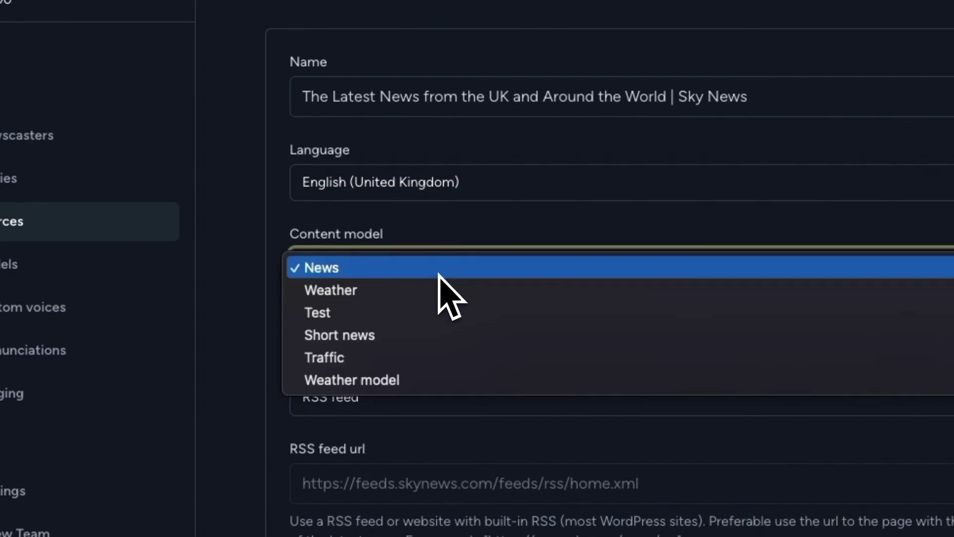
left_click(437, 272)
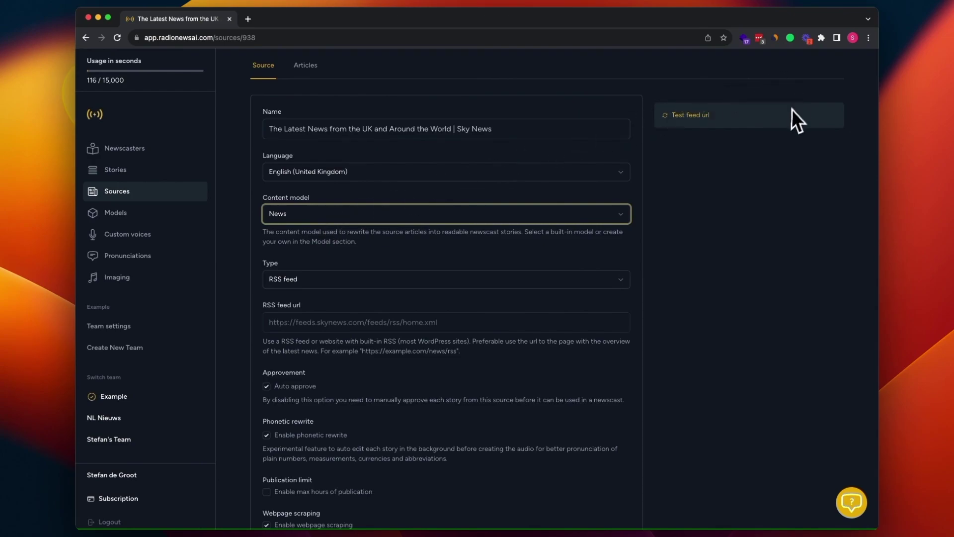
Test the News model on the 'Chimps make sounds…' article, then go back to Sky News.
scroll(799, 107, "up", 2)
left_click(839, 61)
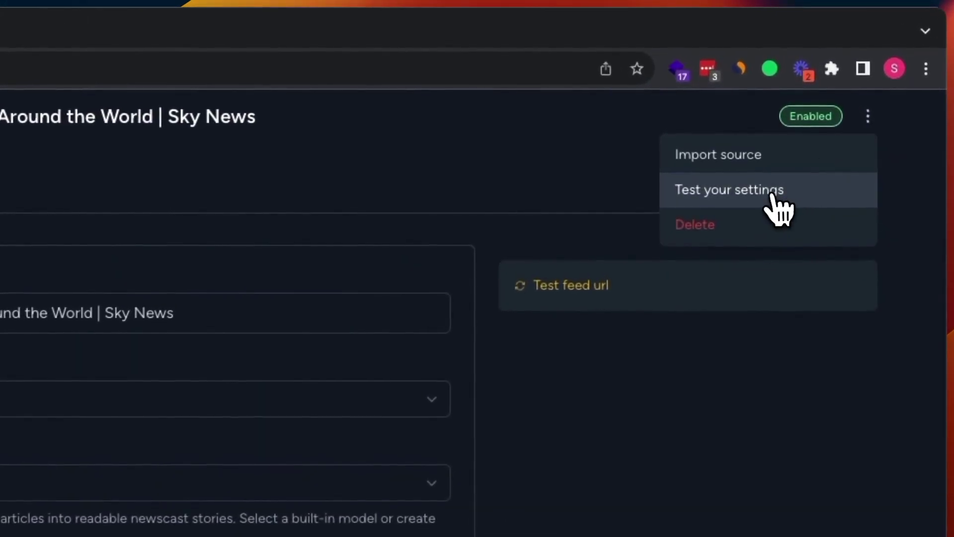
left_click(791, 100)
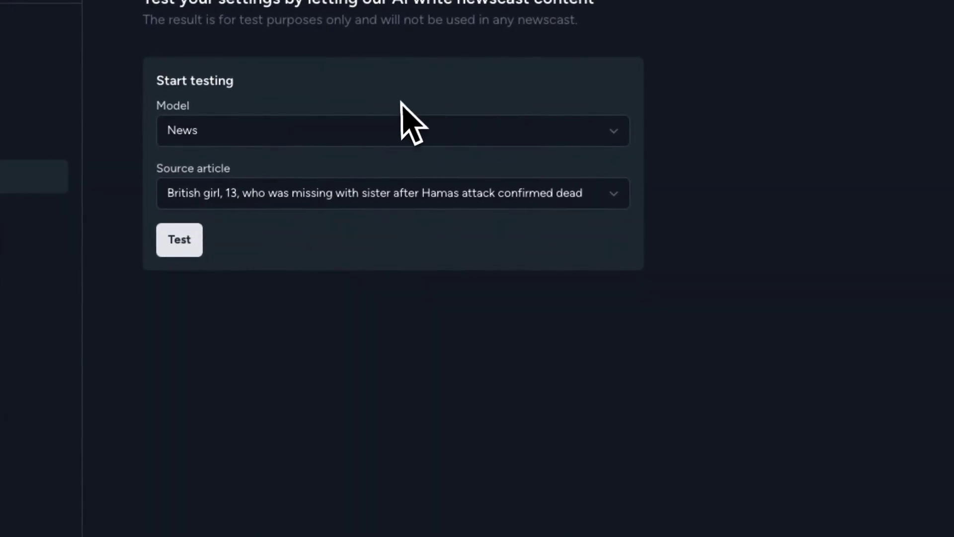
left_click(211, 133)
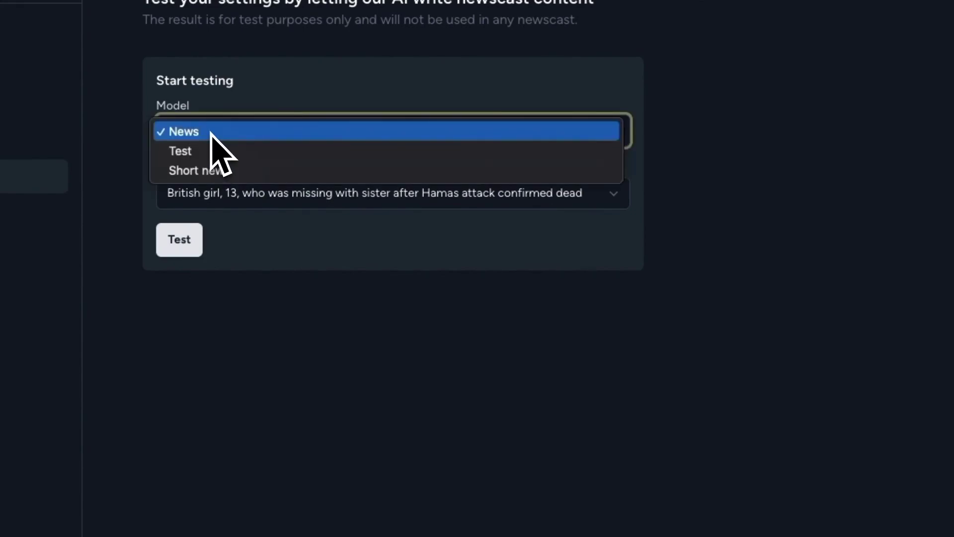
left_click(211, 134)
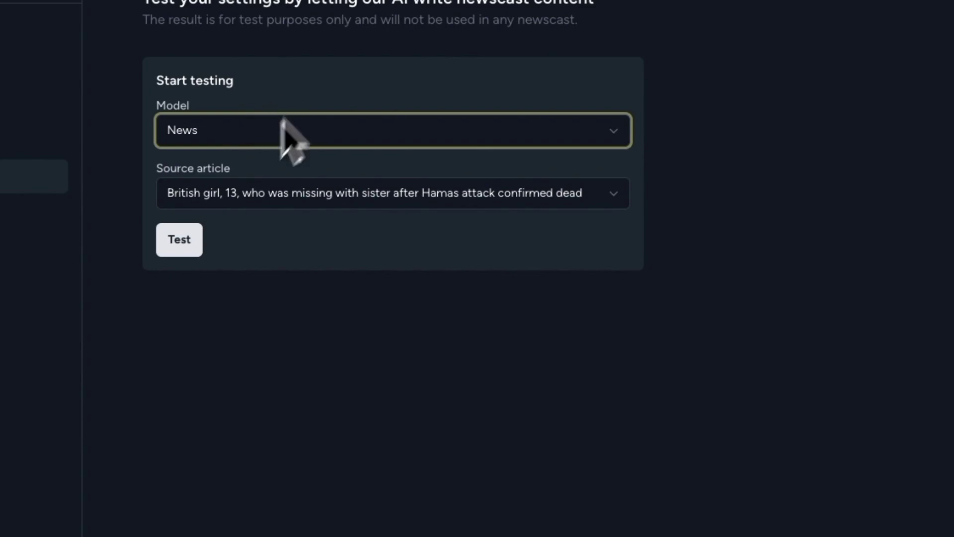
left_click(228, 192)
left_click(221, 214)
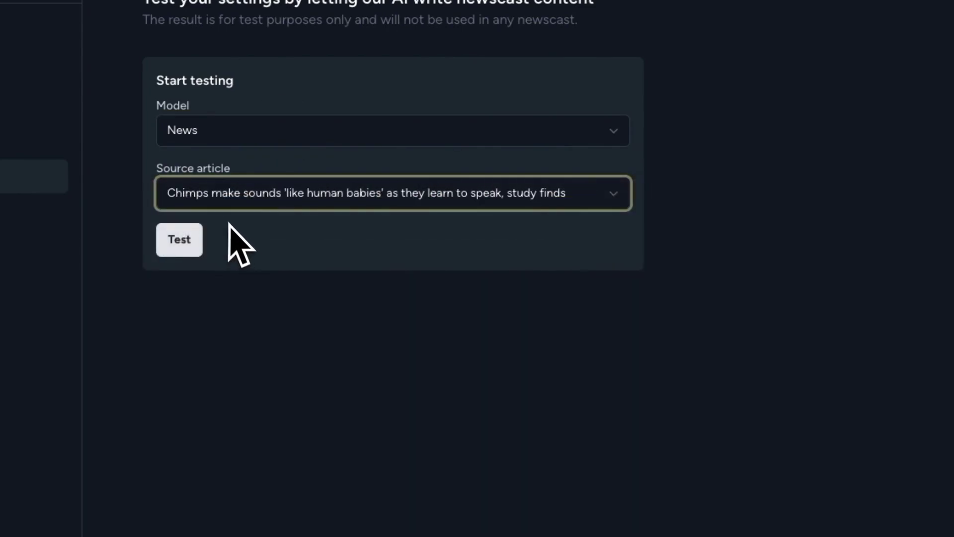
left_click(187, 246)
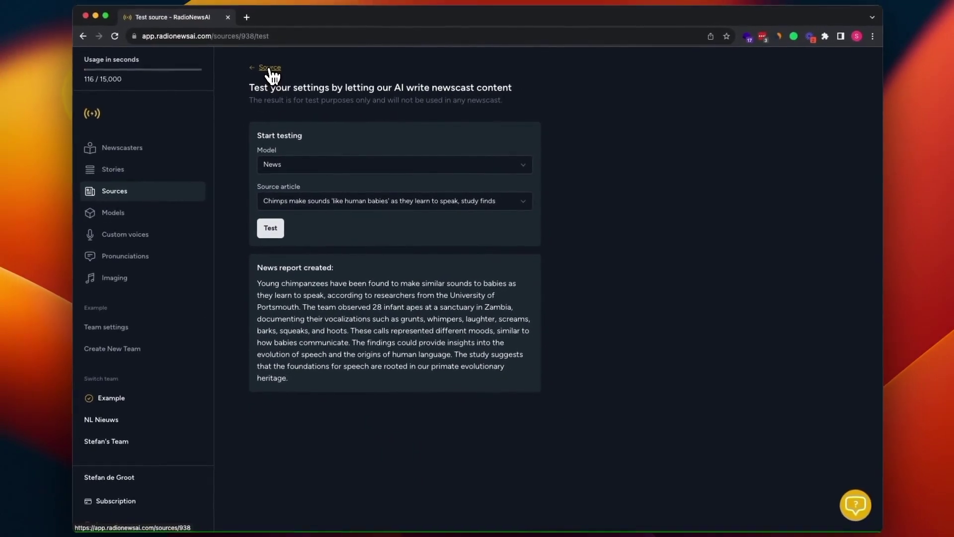
left_click(271, 70)
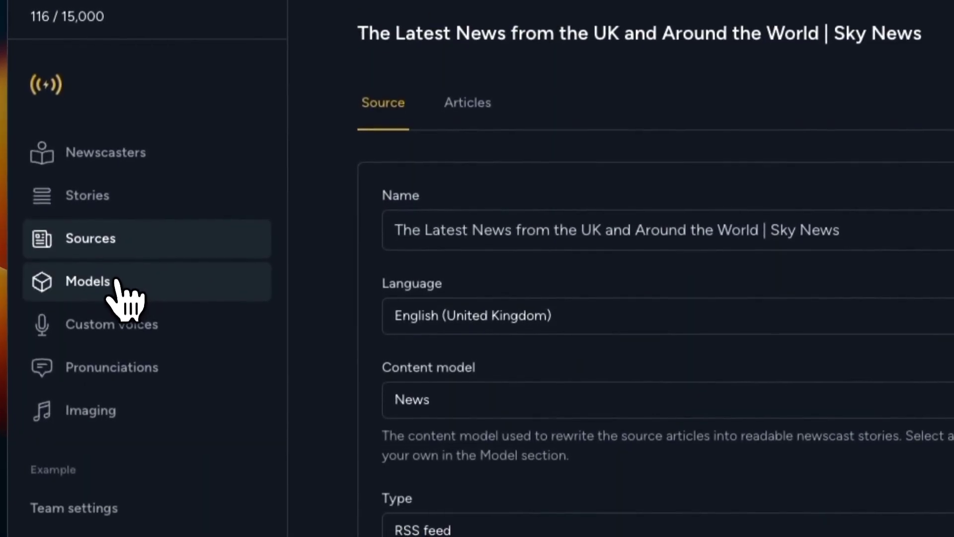
Start a new custom model named 'Short headlines model'.
left_click(115, 282)
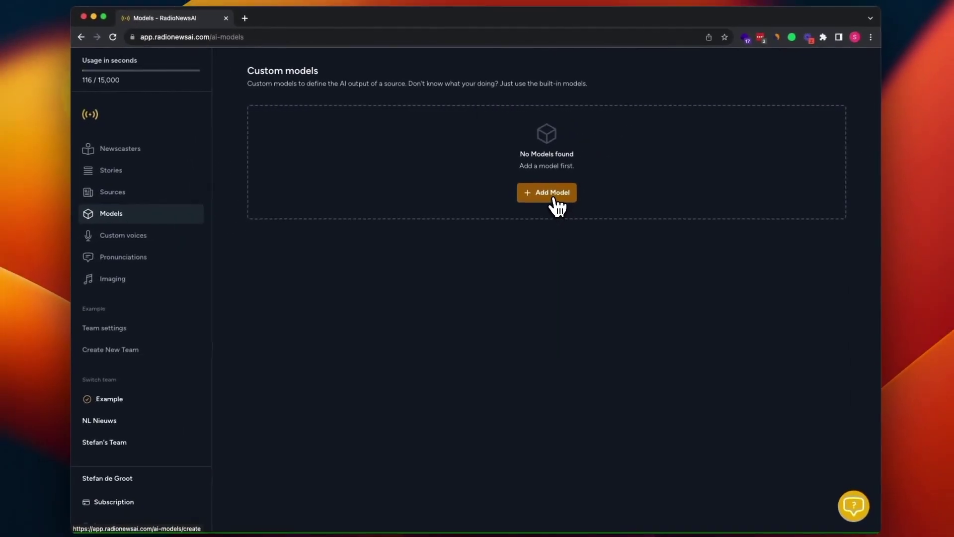
left_click(553, 211)
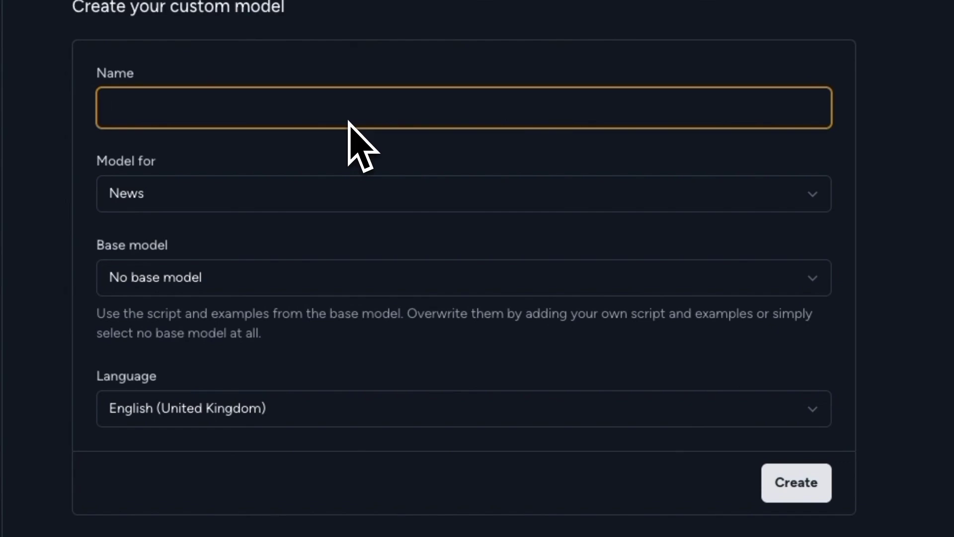
type("Short headlines mode")
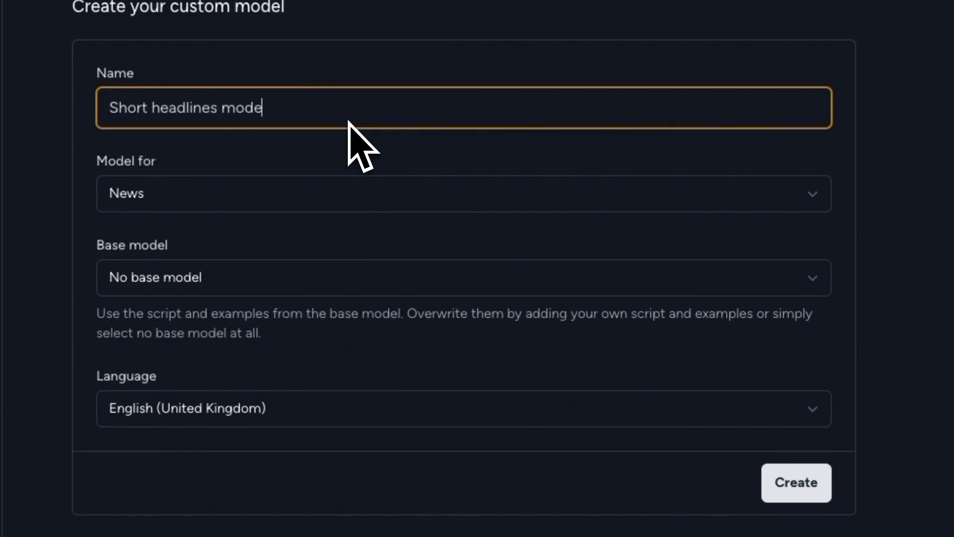
type("l")
left_click(308, 153)
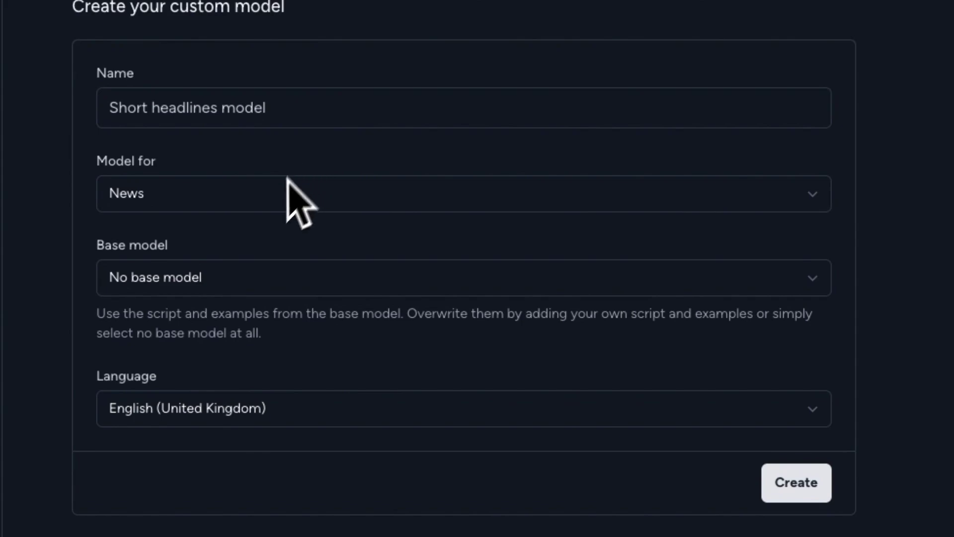
Set the model for News, based on News, in English (United Kingdom), and create it.
left_click(274, 200)
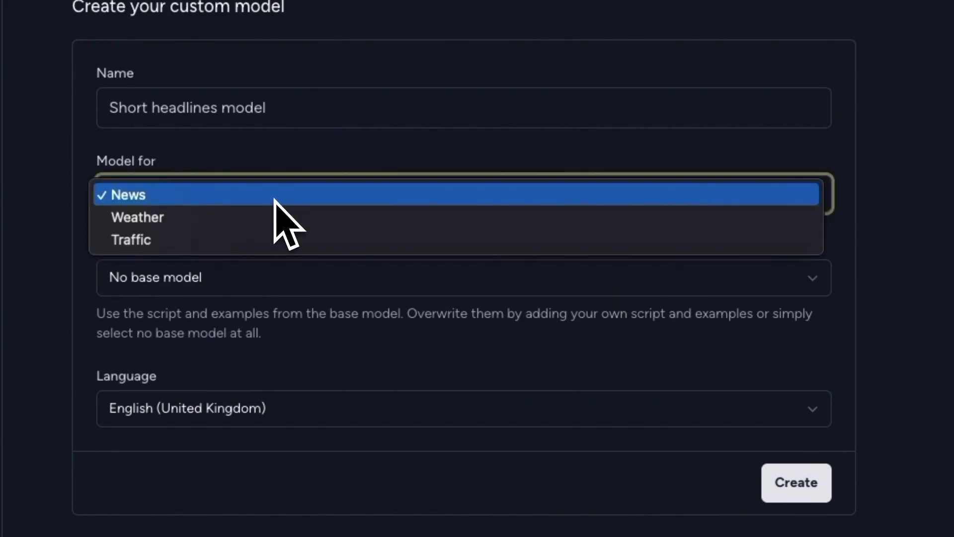
left_click(268, 160)
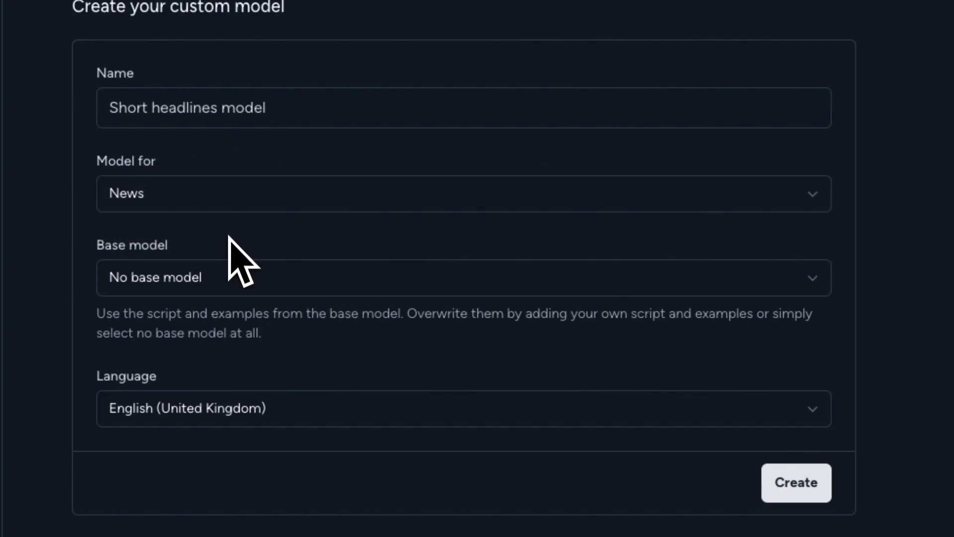
left_click(208, 274)
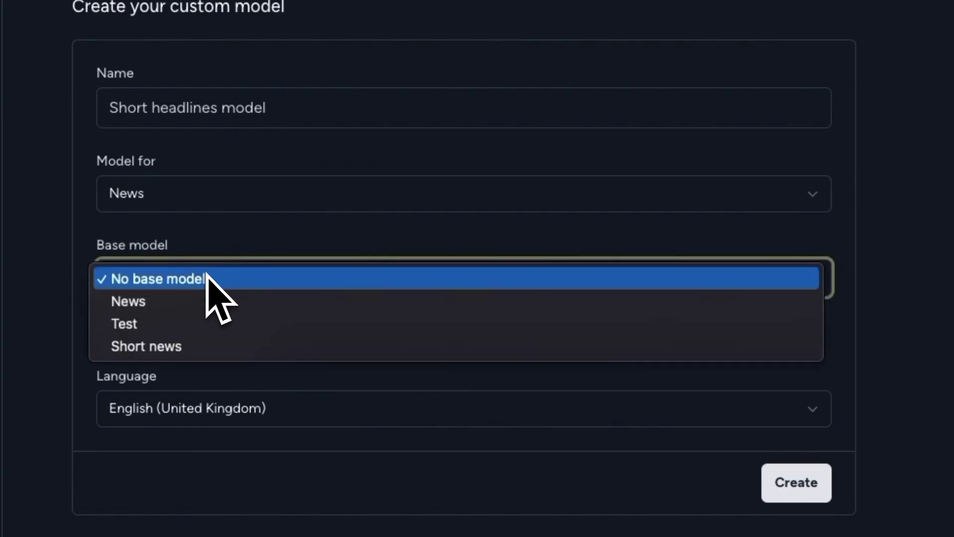
left_click(208, 278)
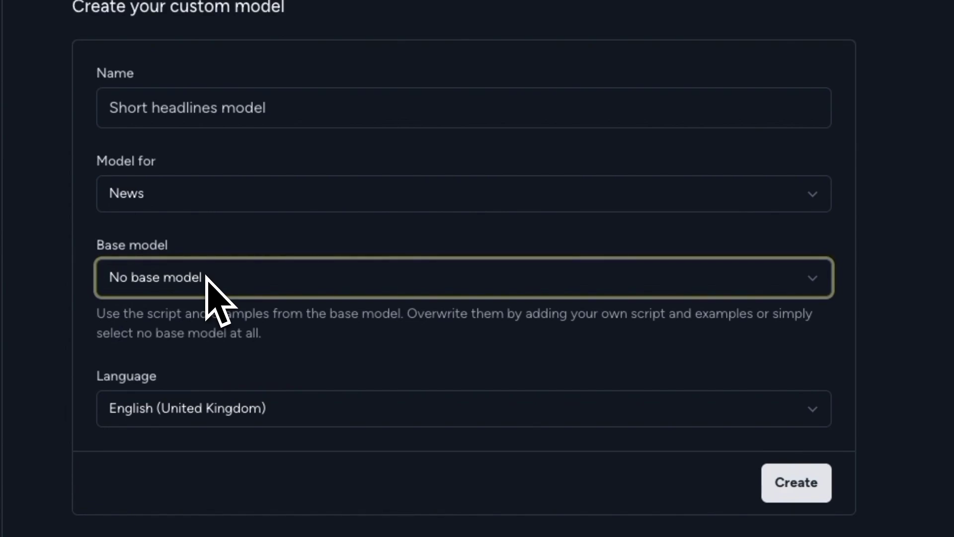
left_click(205, 276)
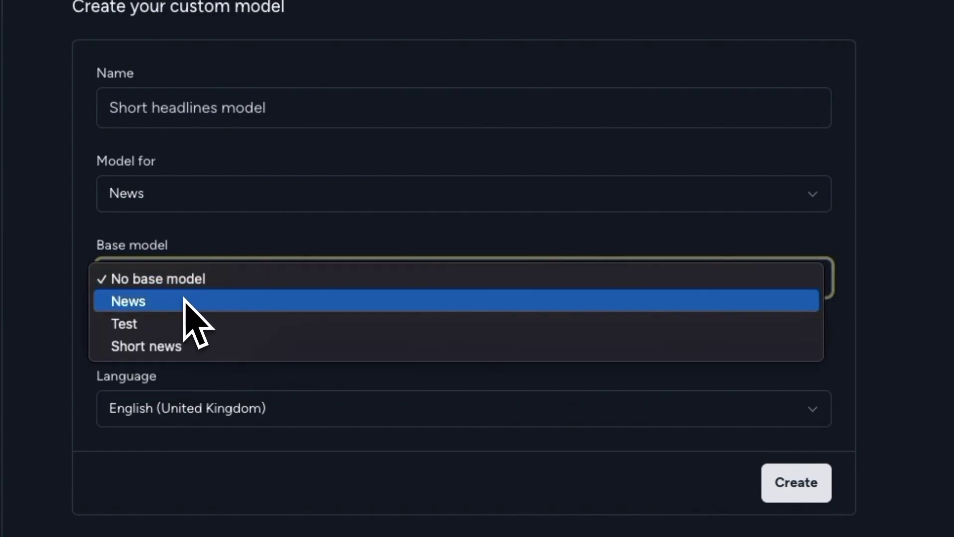
left_click(185, 300)
key("shift+Tab")
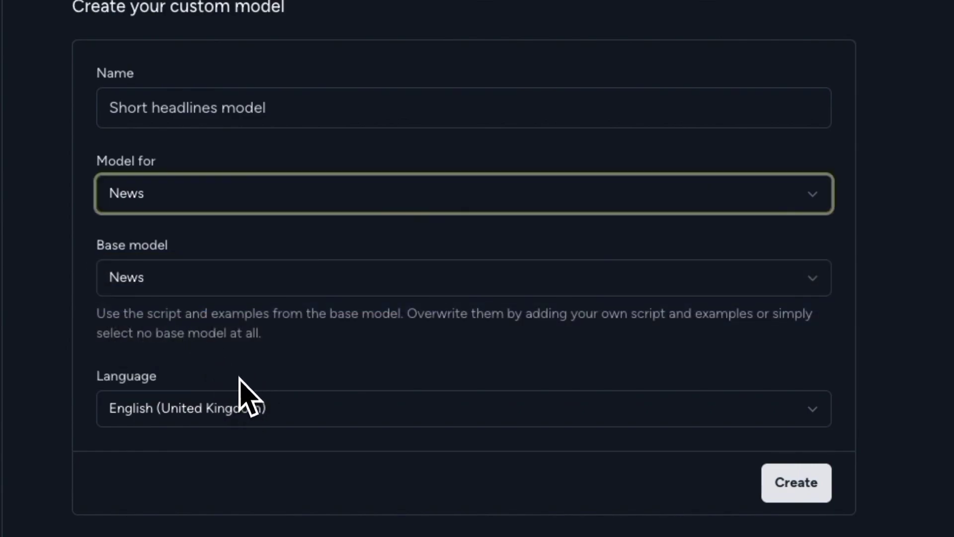
left_click(238, 420)
left_click(241, 417)
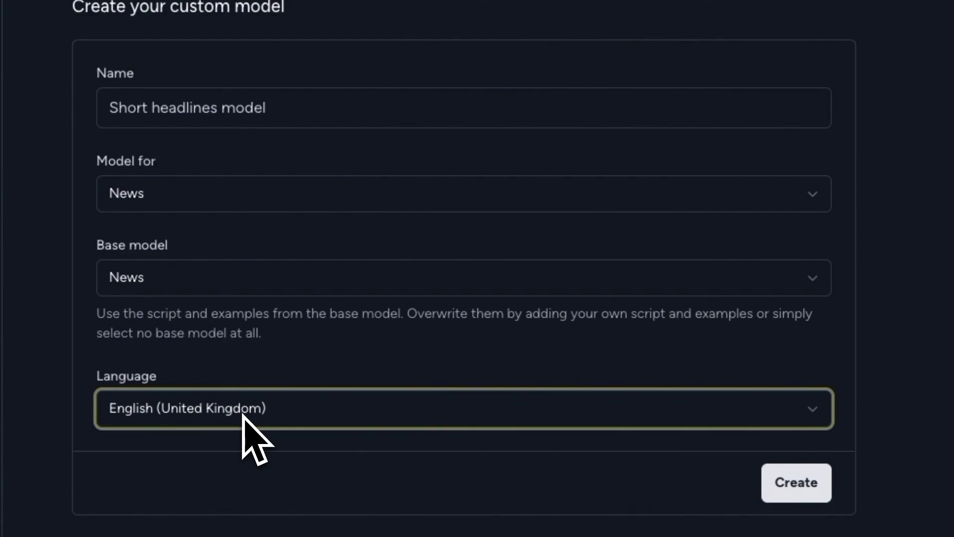
left_click(243, 417)
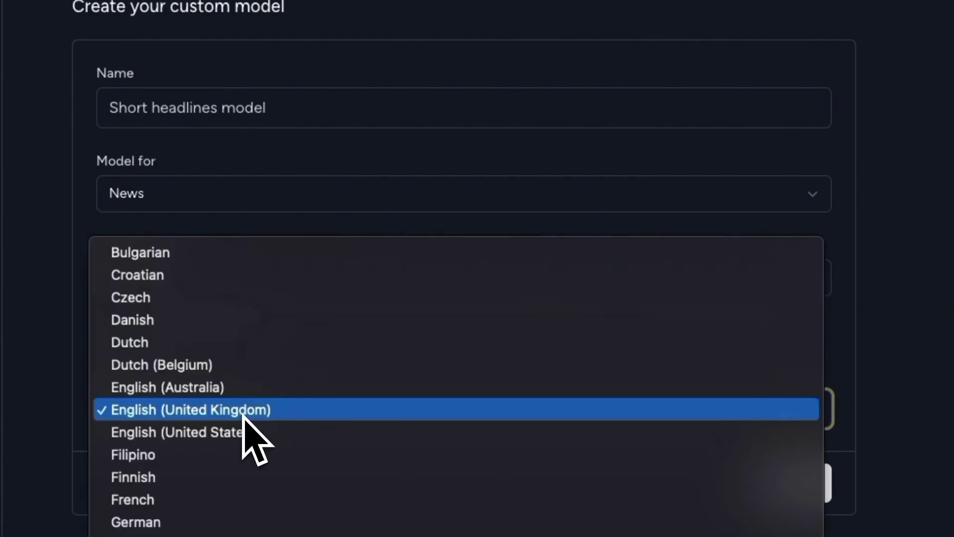
left_click(243, 412)
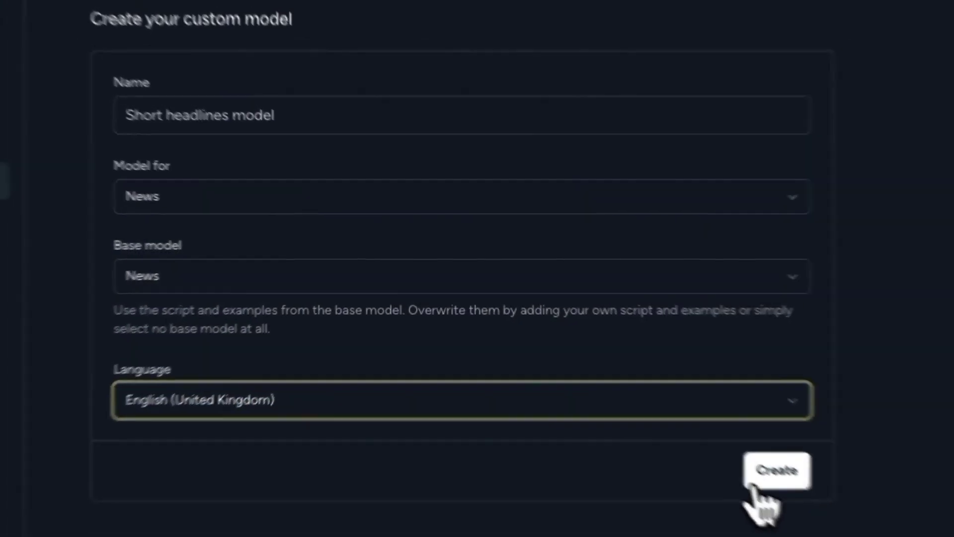
left_click(755, 481)
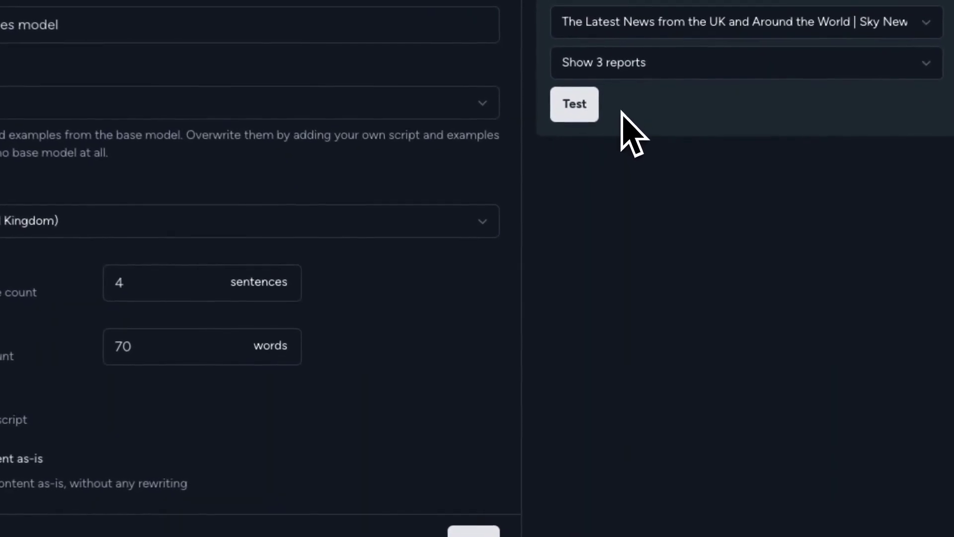
Test the Short headlines model on the Sky News source with 3 reports shown.
left_click(586, 115)
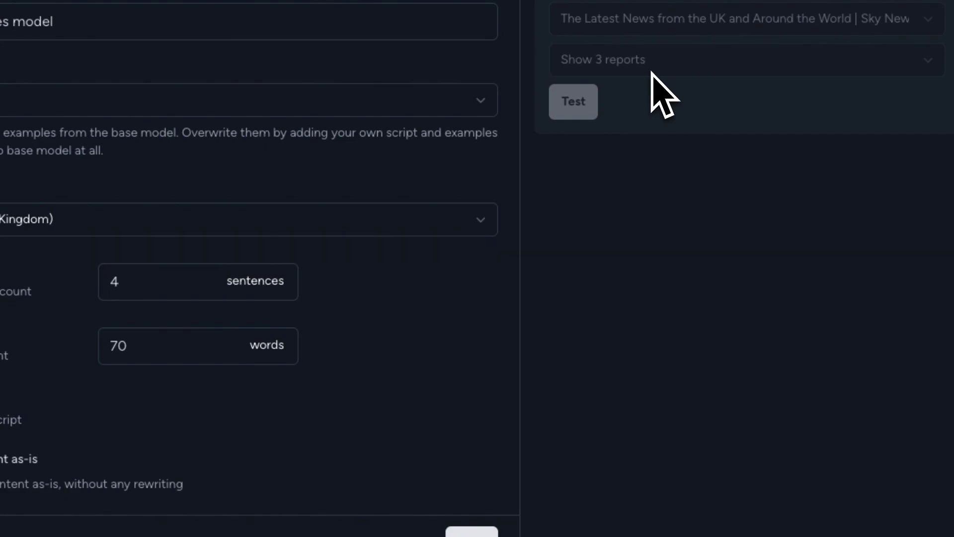
Scroll to the three generated Sky News reports and select their paragraphs to read them.
scroll(651, 75, "down", 1)
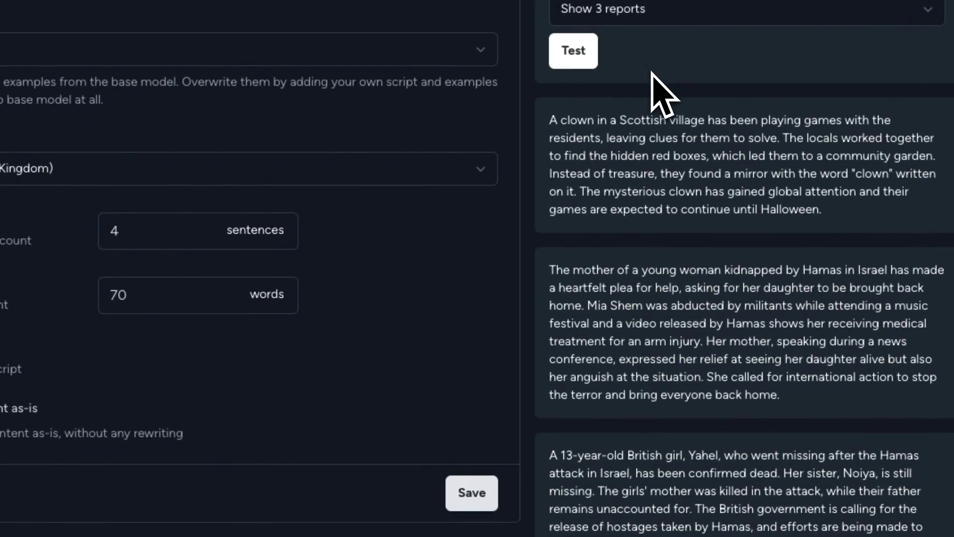
triple_click(728, 459)
left_click_drag(718, 436, 632, 181)
left_click(632, 180)
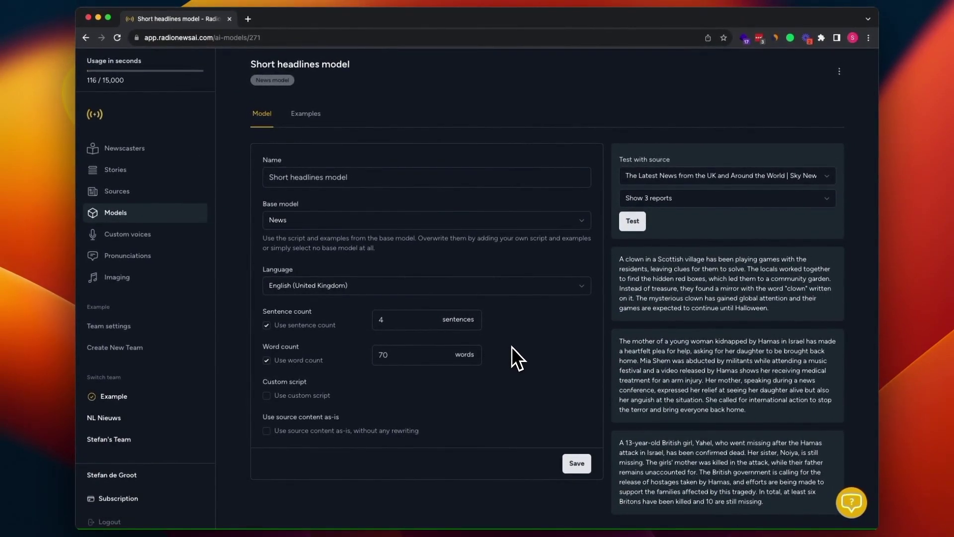
Change the sentence count from 4 to 1 and word count from 70 to 10, then save.
left_click(388, 322)
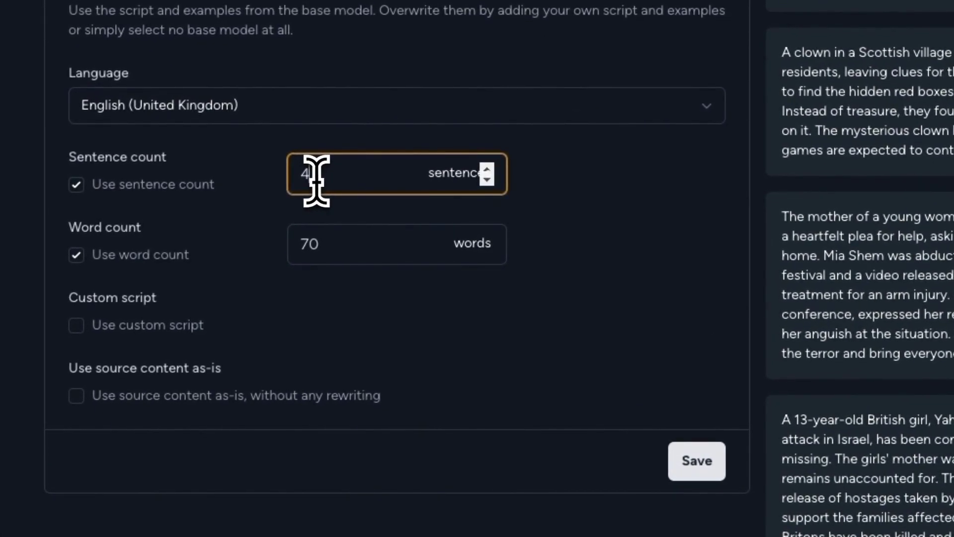
key("BackSpace")
type("1")
left_click(547, 221)
left_click_drag(318, 258, 291, 240)
key("BackSpace")
key("BackSpace")
type("10")
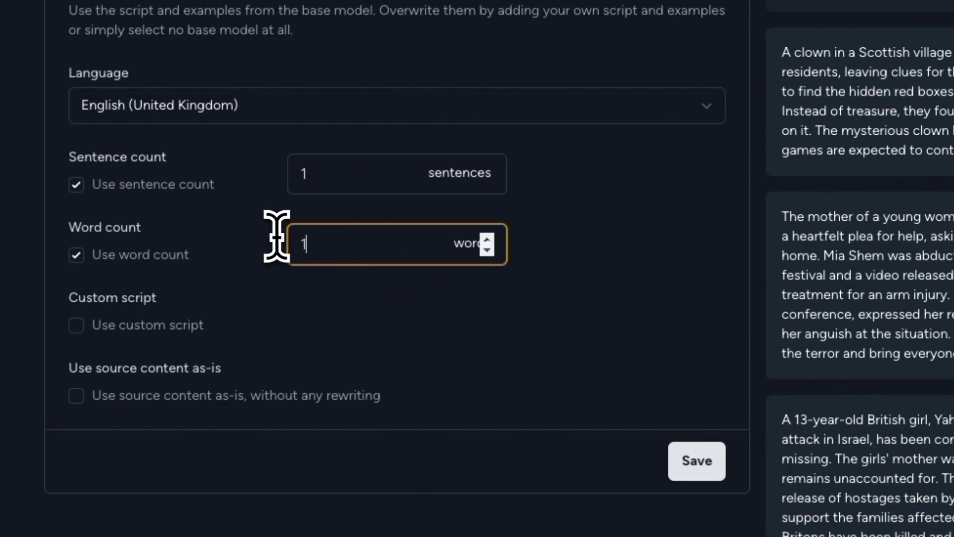
left_click(552, 264)
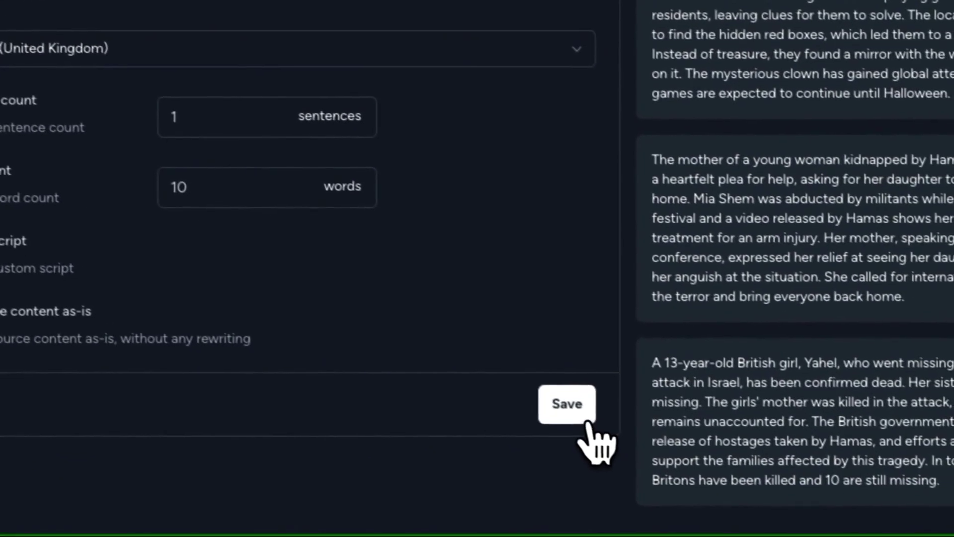
left_click(571, 411)
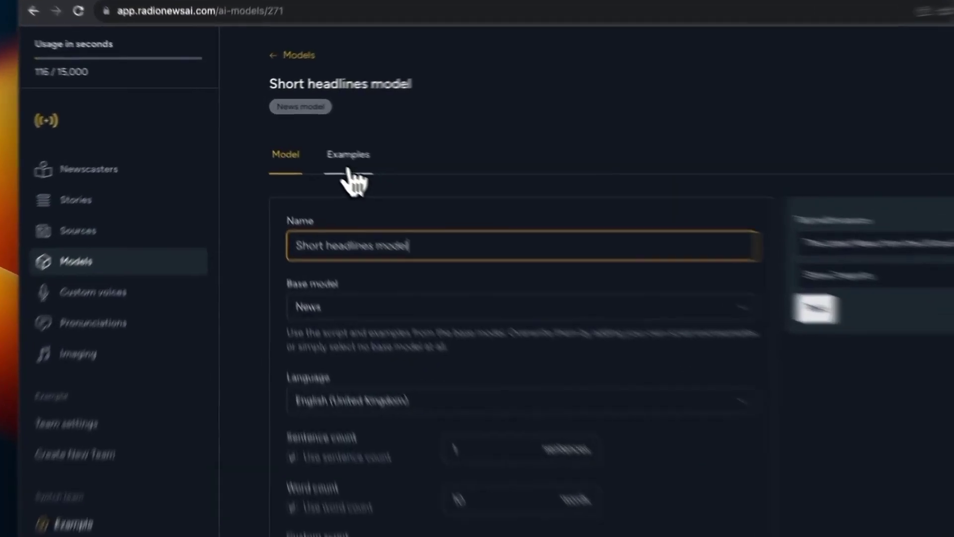
Go to the model's Examples and start a new example's newscast content.
left_click(305, 142)
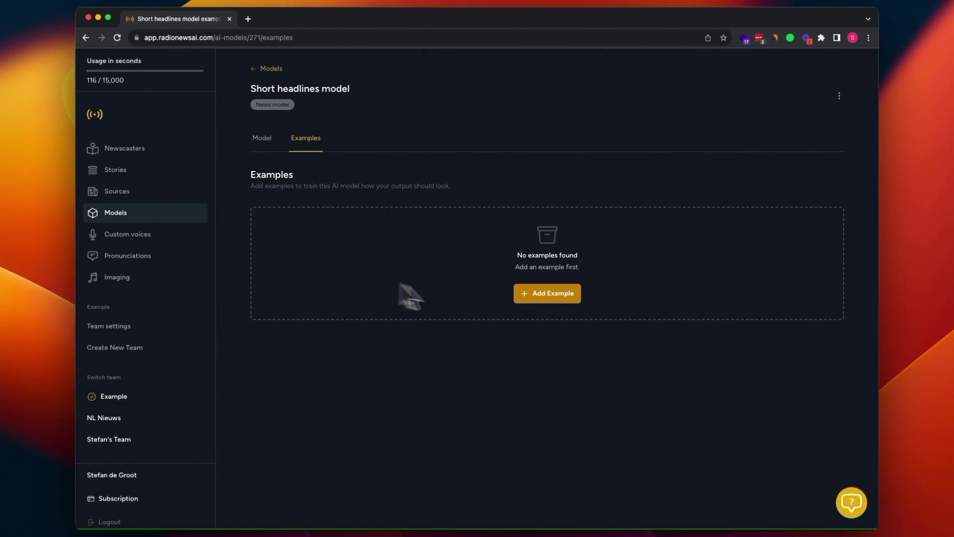
left_click(548, 307)
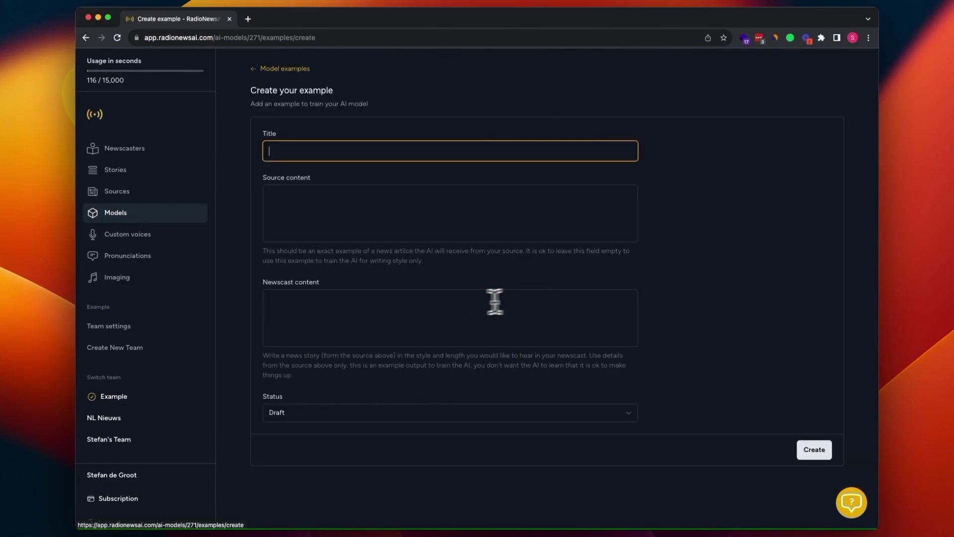
left_click(455, 305)
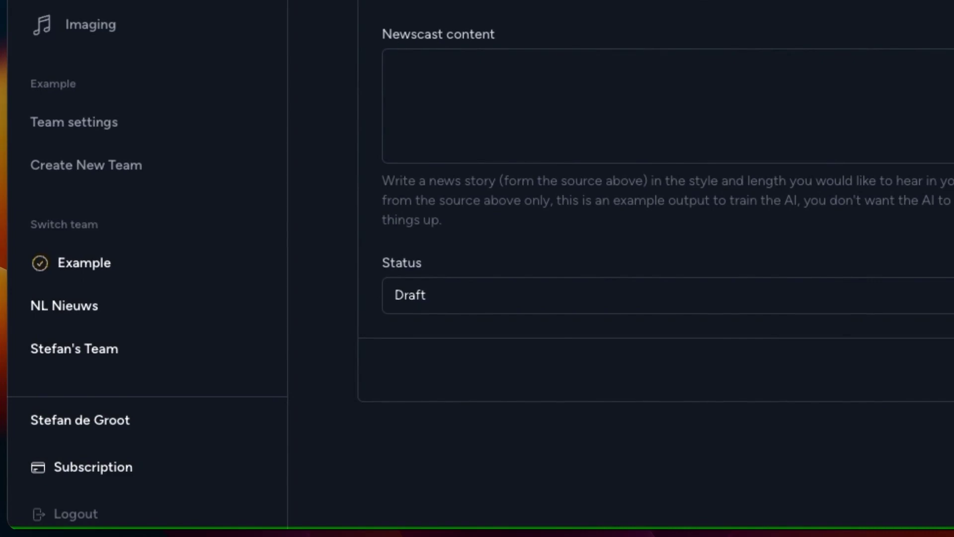
Create enabled 'Example 1' with 'A man was bitten by a dog in the city center yesterday.'.
left_click(519, 98)
type("A man was bitten by a dog in the city center yesterday.")
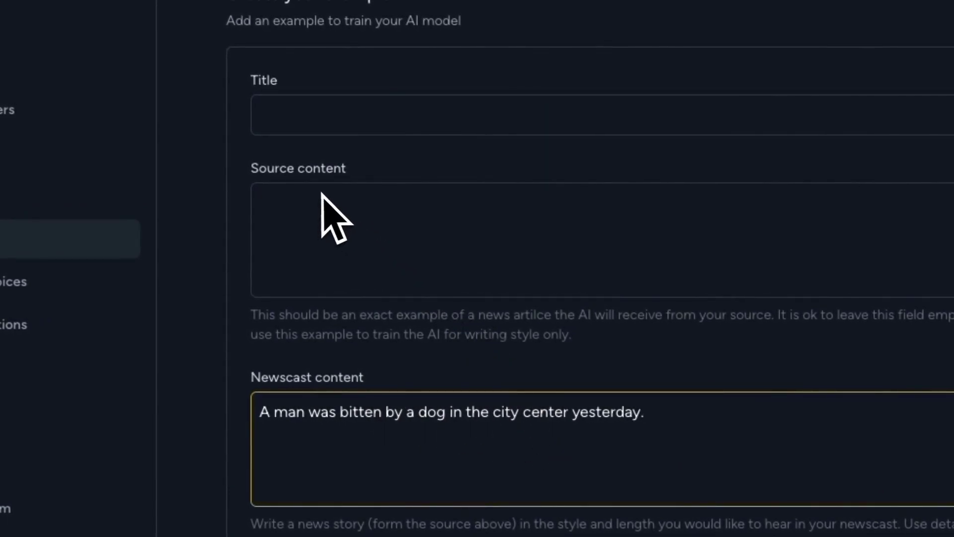
left_click(313, 117)
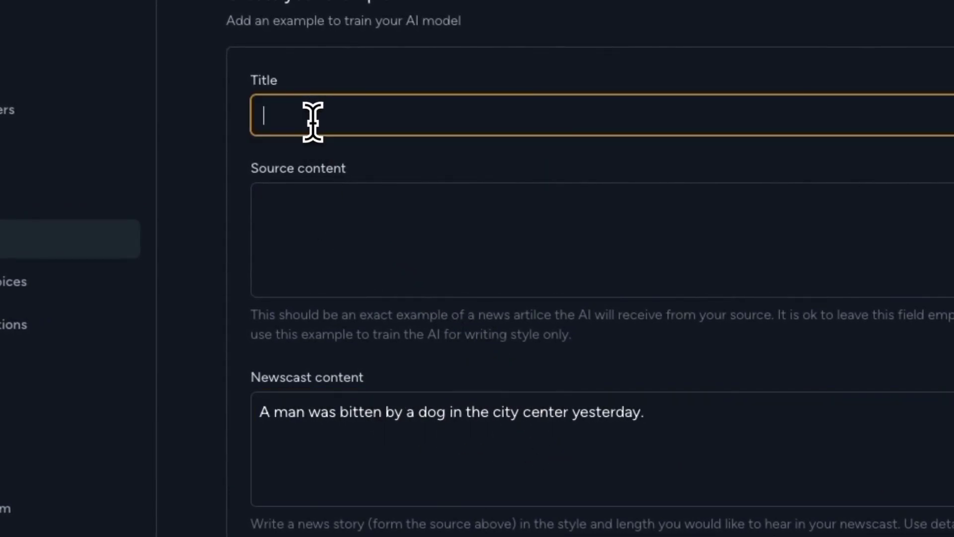
type("Example 1")
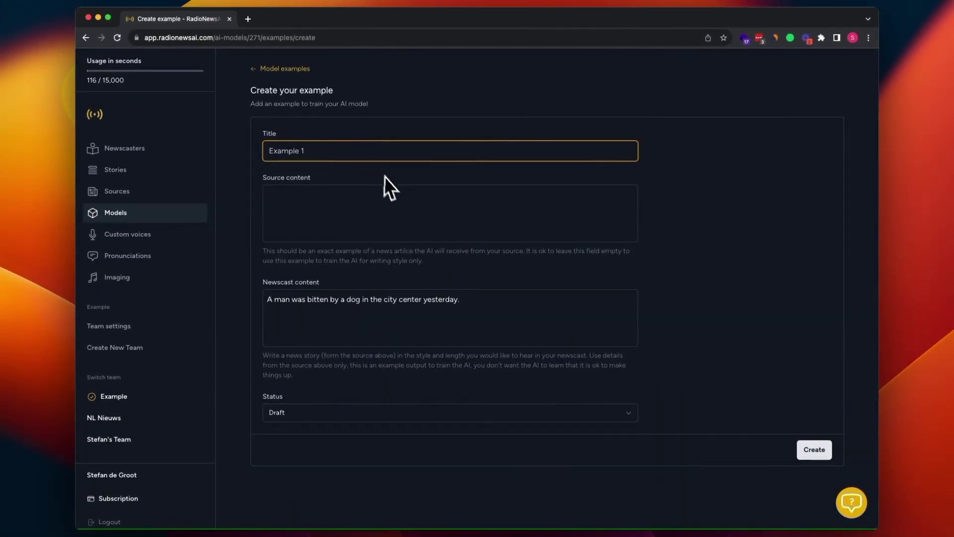
left_click(288, 412)
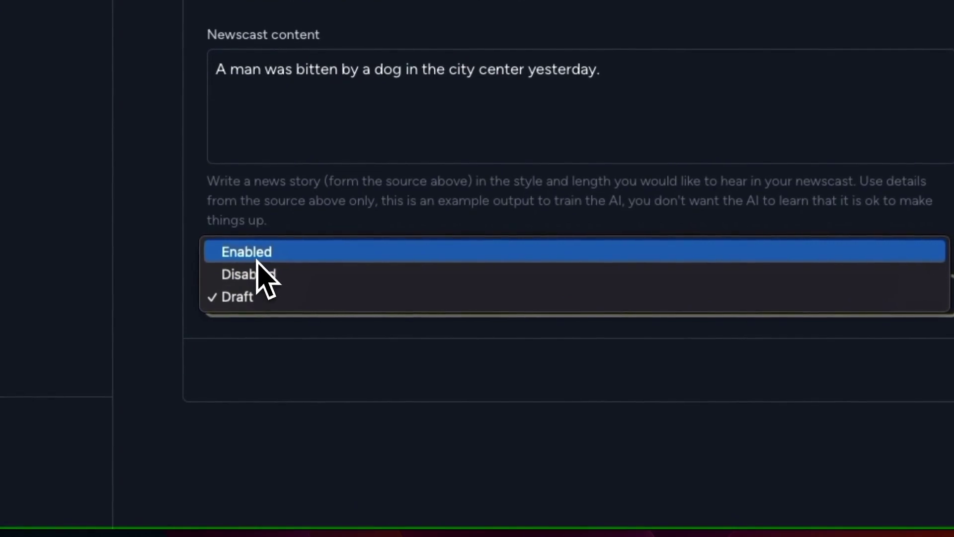
left_click(248, 253)
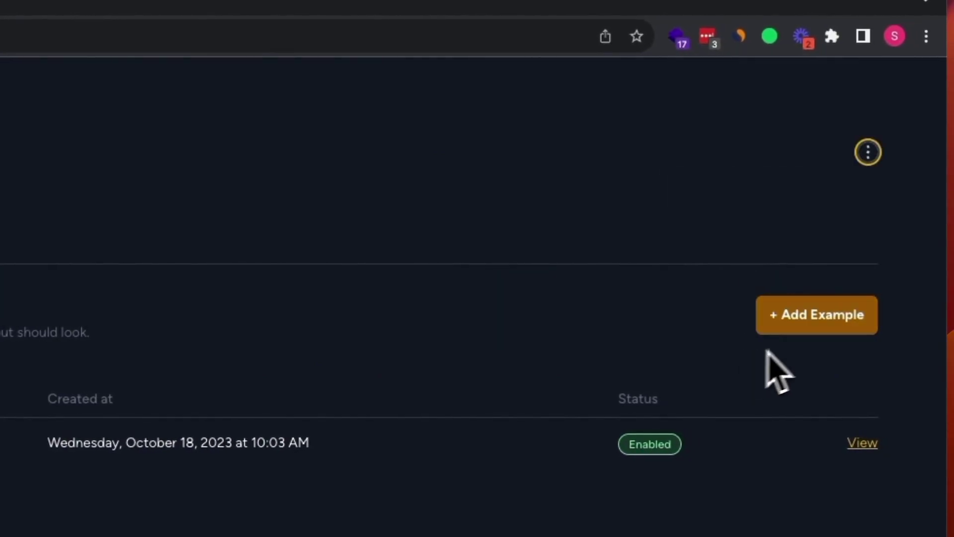
Add another titled example with a pasted one-sentence newscast, set its status, save, and return to the list.
left_click(815, 315)
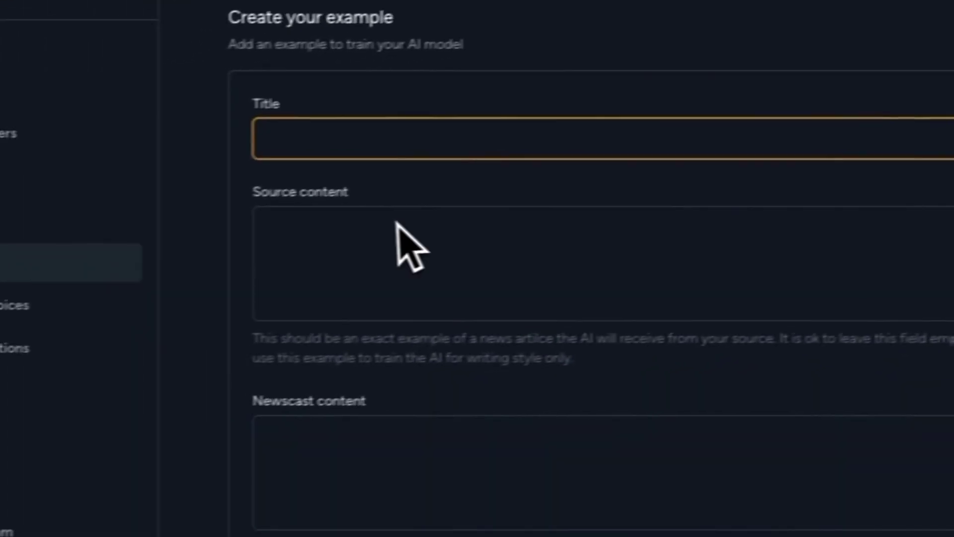
type("Example")
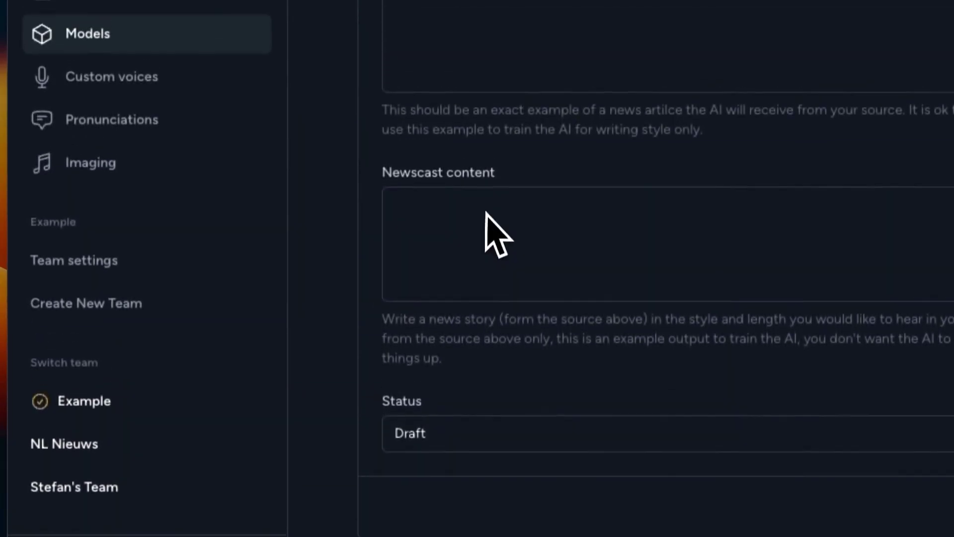
left_click(489, 159)
type("Four people were arrested at the pub yesterday for singing too loudly.")
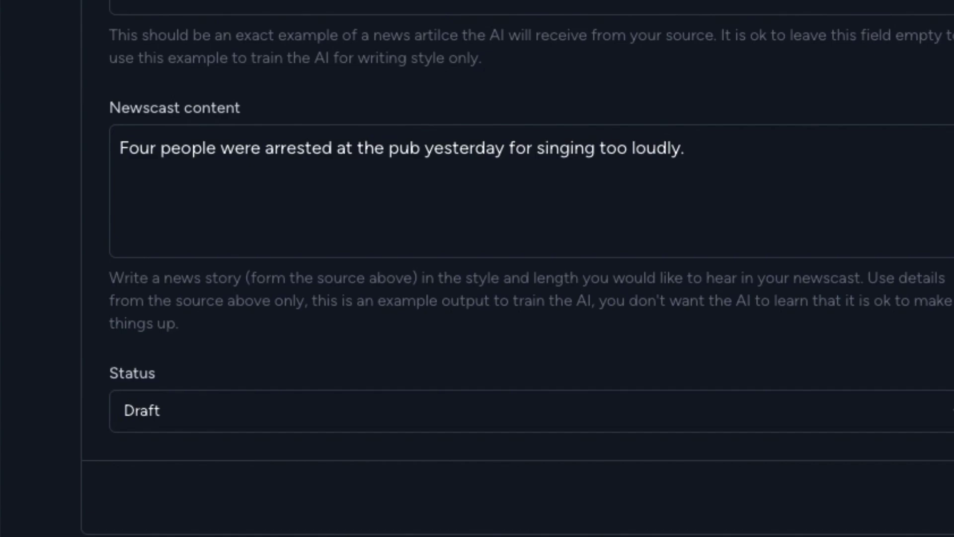
left_click(358, 418)
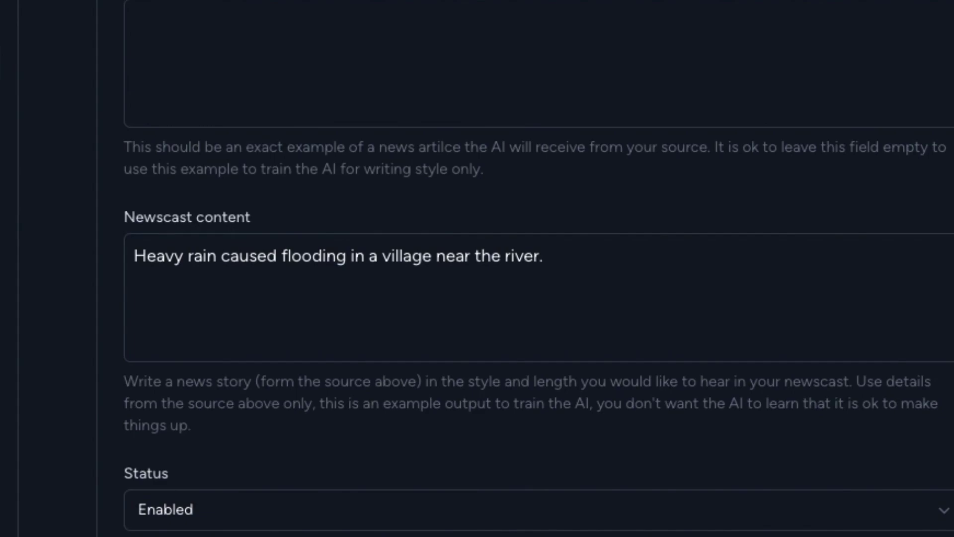
left_click(898, 473)
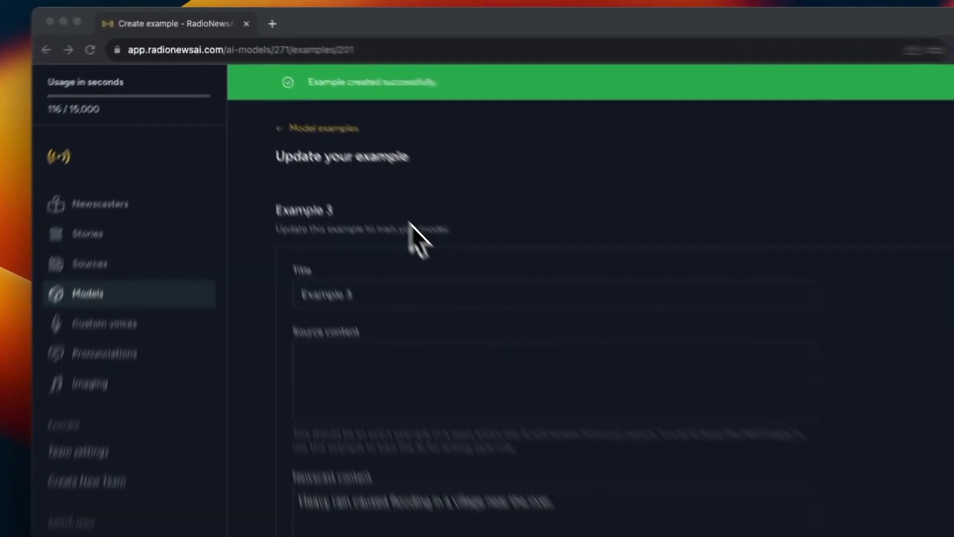
left_click(324, 128)
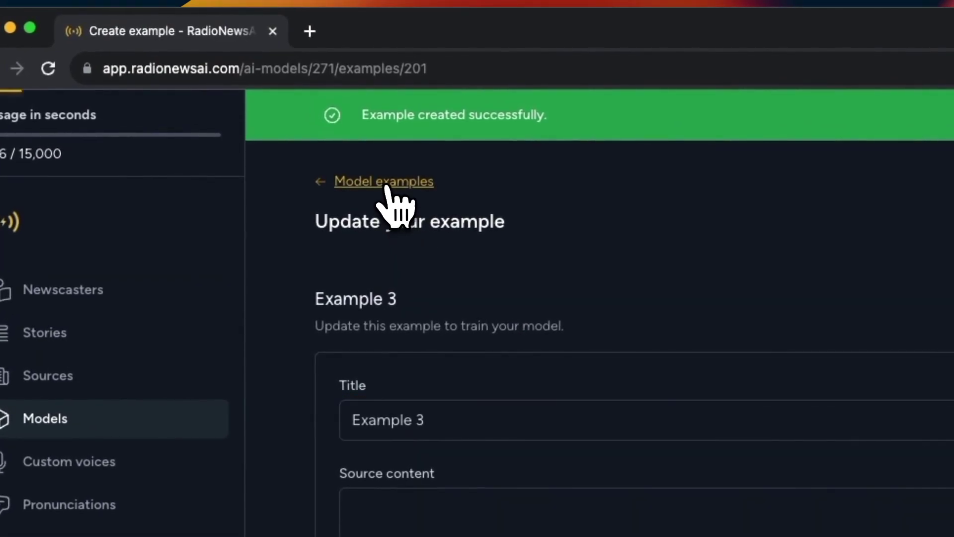
left_click(386, 181)
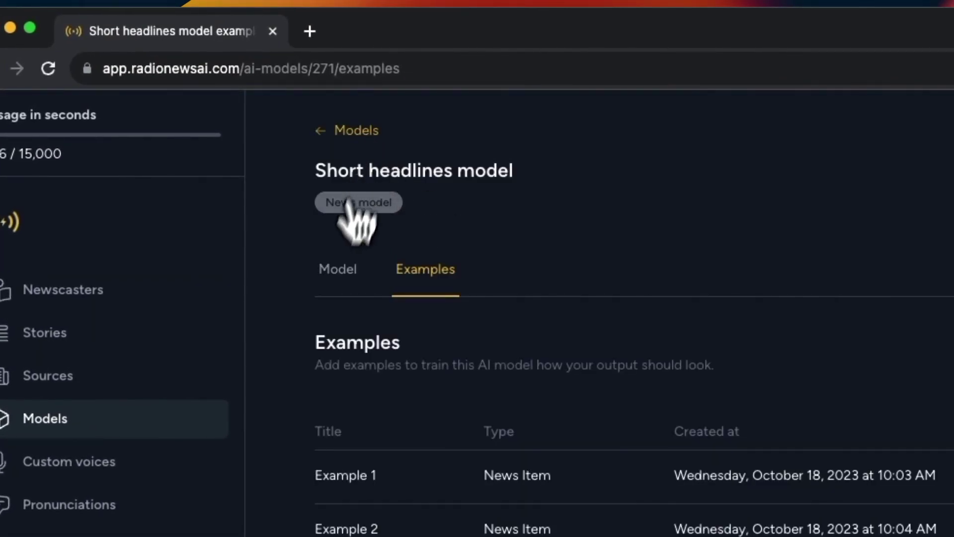
Run the Sky News test and read the three headlines, including the clown and Hamas kidnap stories.
left_click(340, 271)
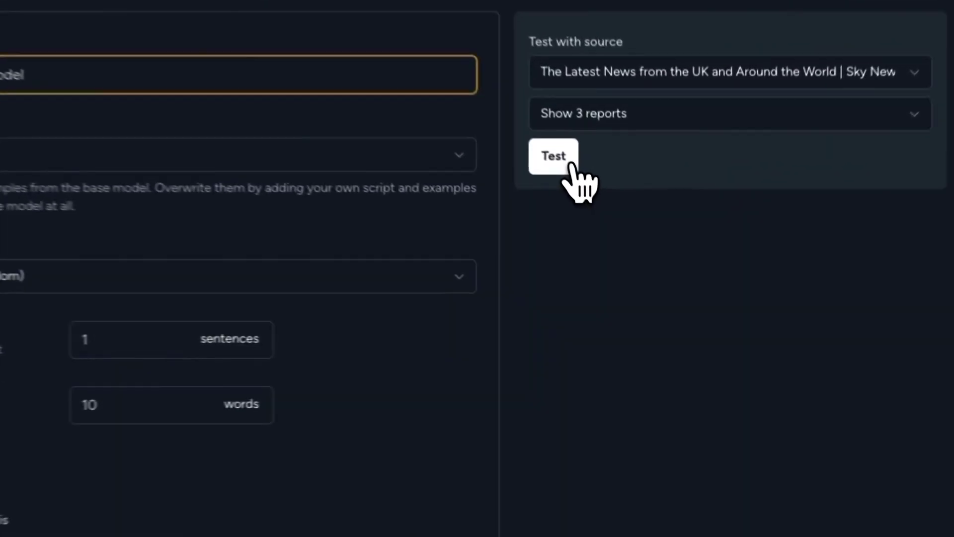
left_click(641, 251)
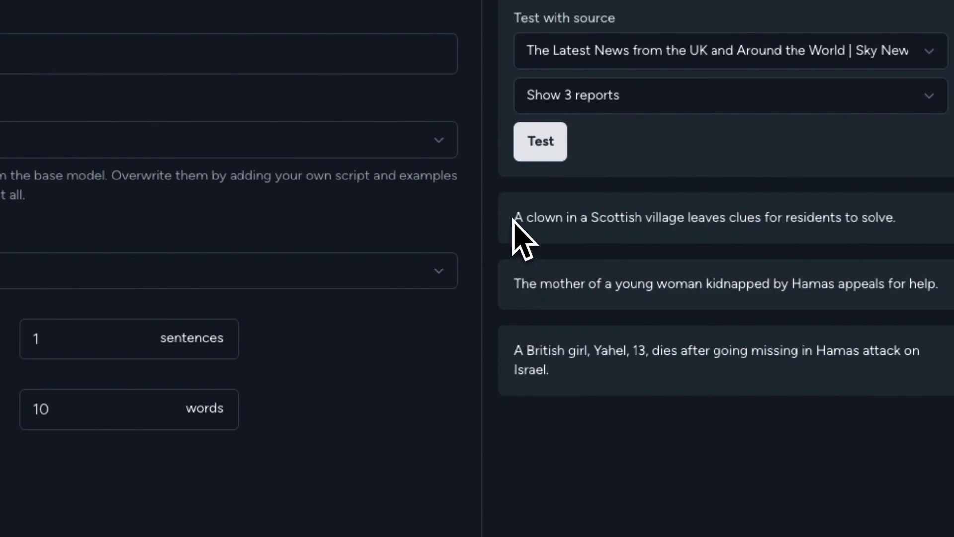
left_click_drag(515, 226, 897, 217)
left_click(914, 226)
left_click_drag(934, 283, 629, 286)
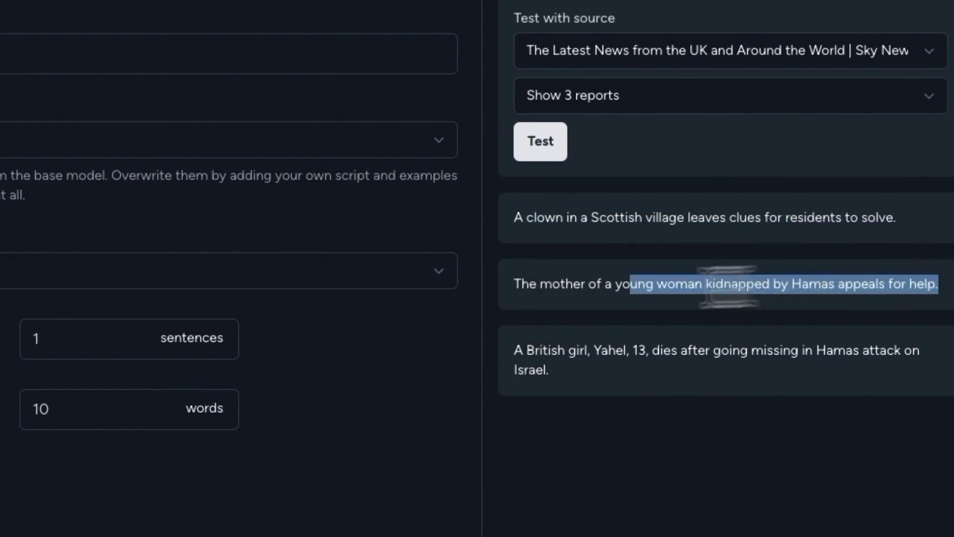
left_click(489, 318)
left_click(538, 285)
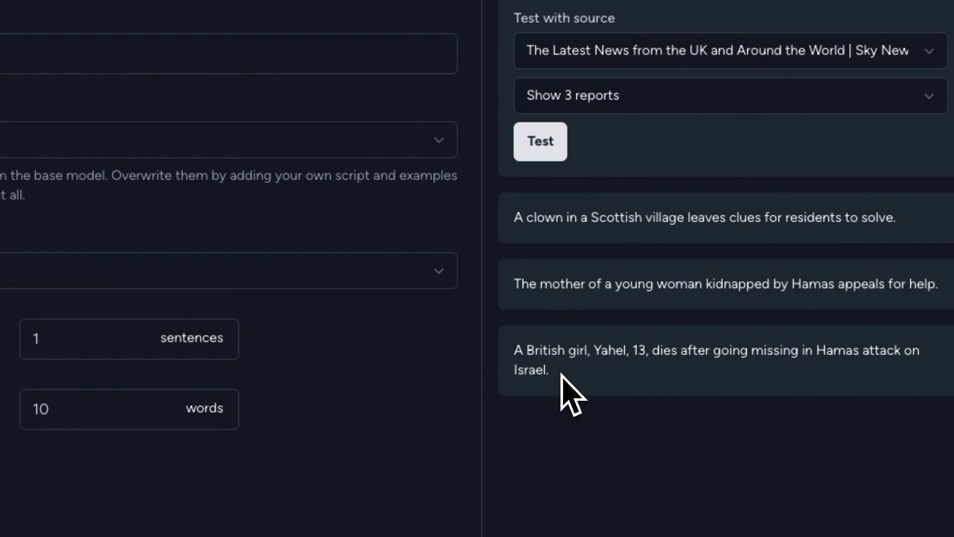
left_click_drag(556, 371, 517, 352)
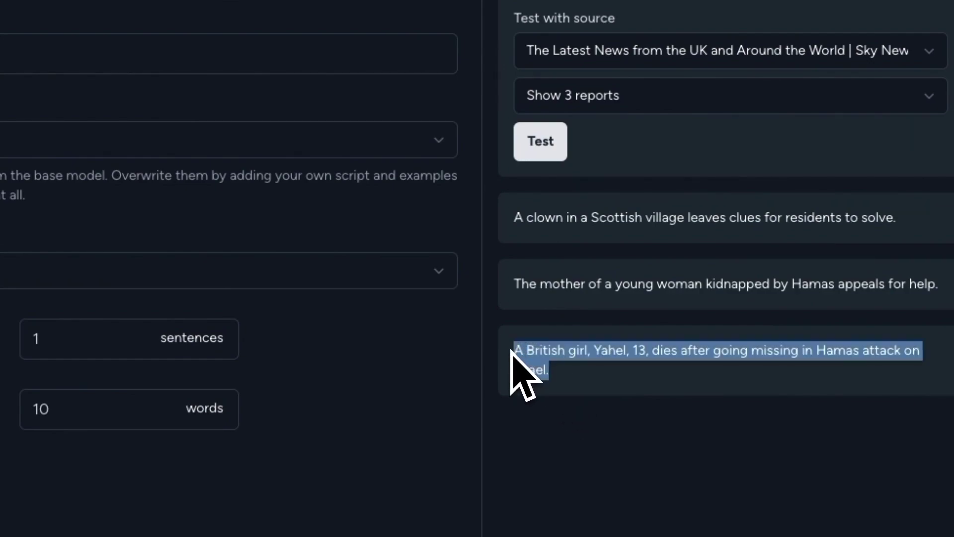
left_click(522, 221)
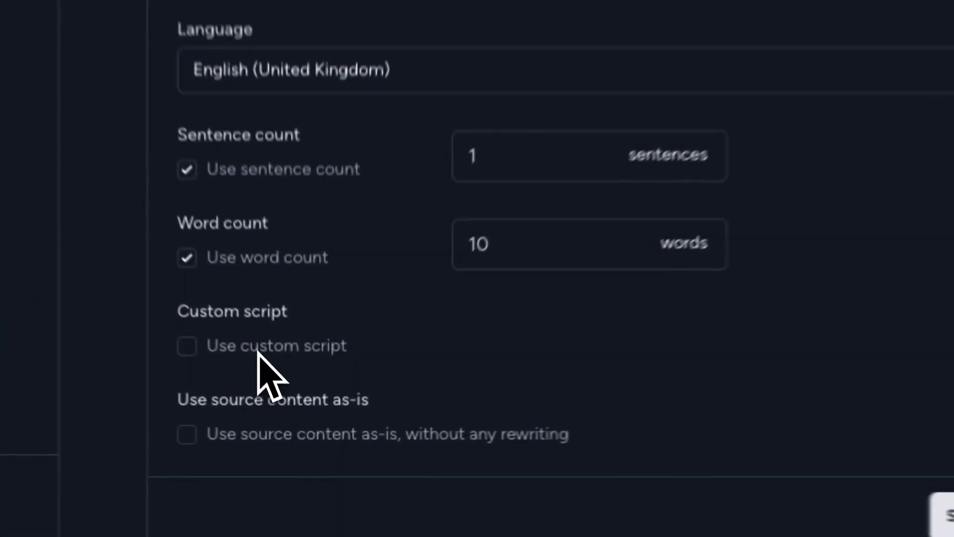
left_click(292, 422)
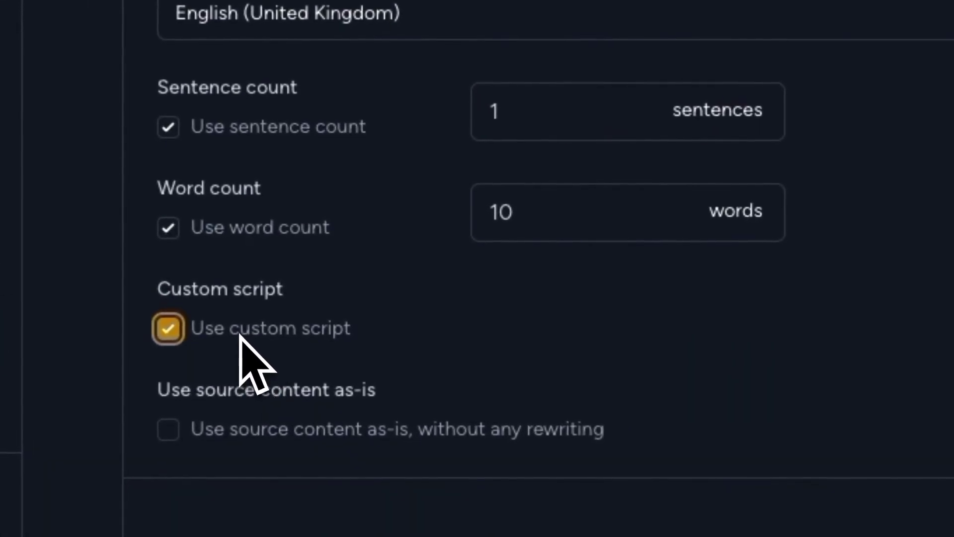
left_click(239, 335)
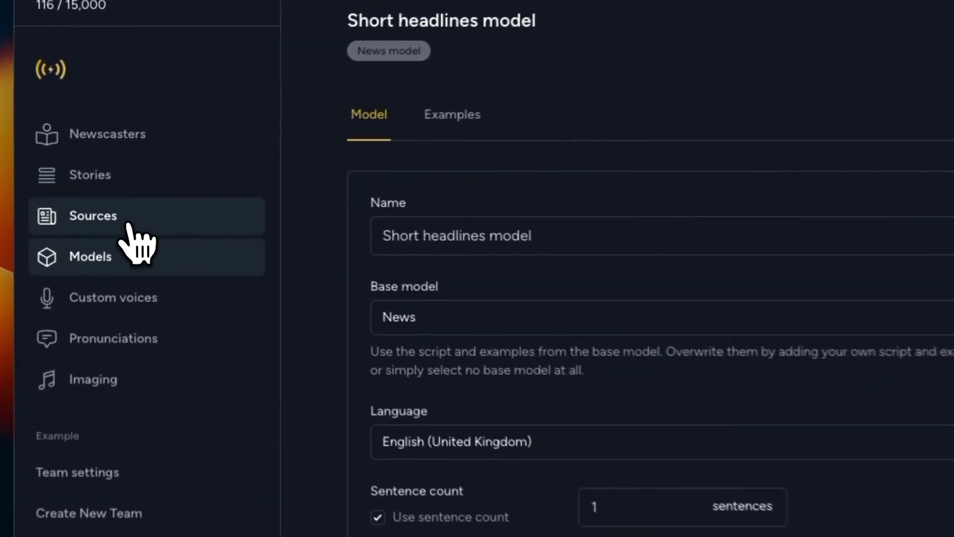
Set the Sky News source's content model to 'Short headlines model'.
left_click(128, 226)
left_click(435, 118)
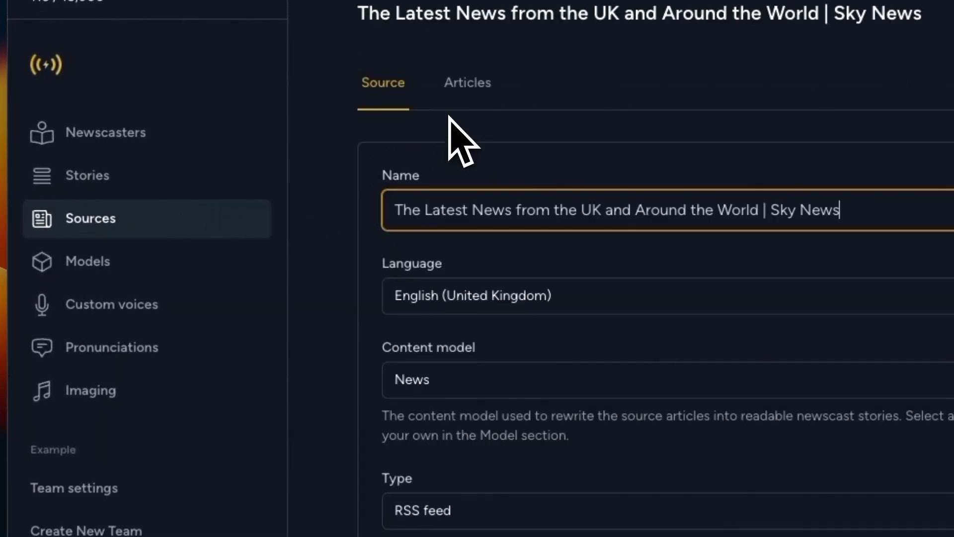
left_click(459, 380)
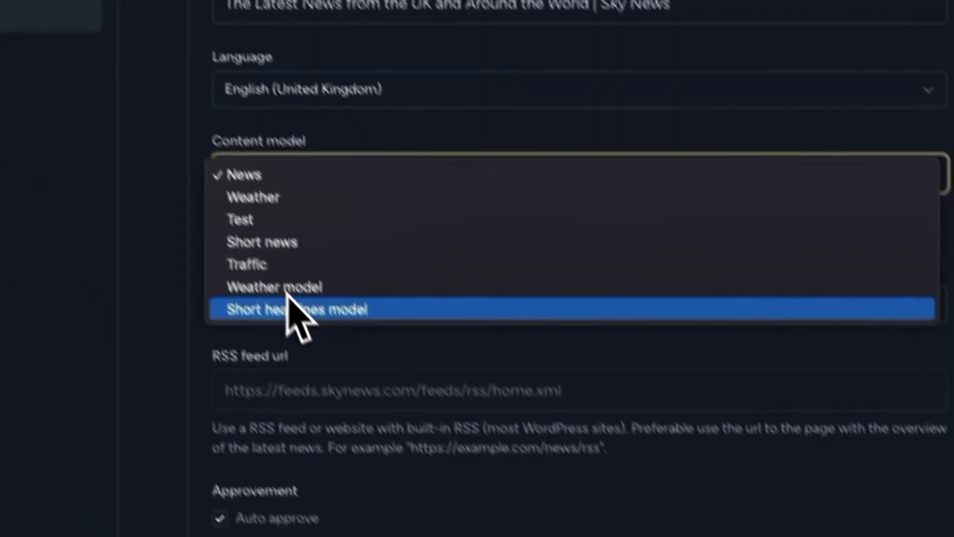
left_click(348, 311)
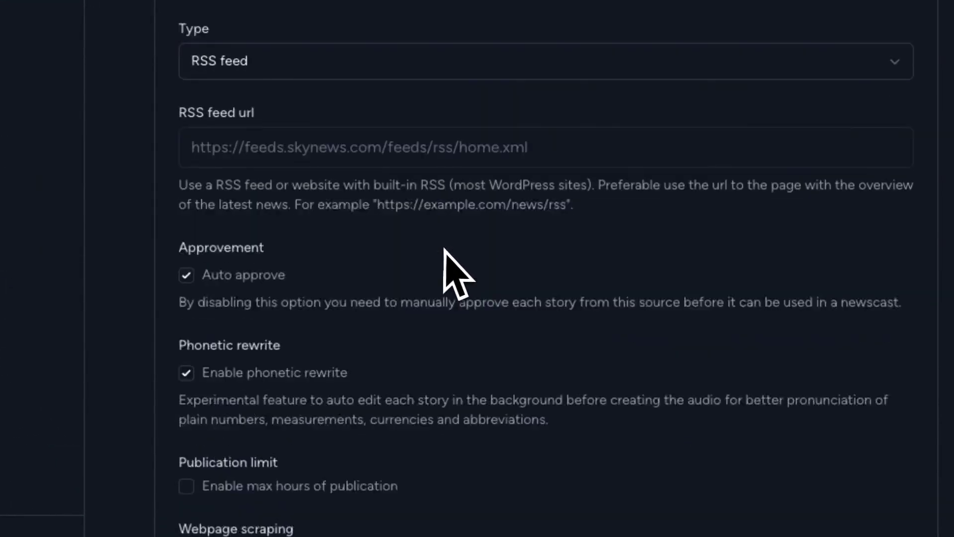